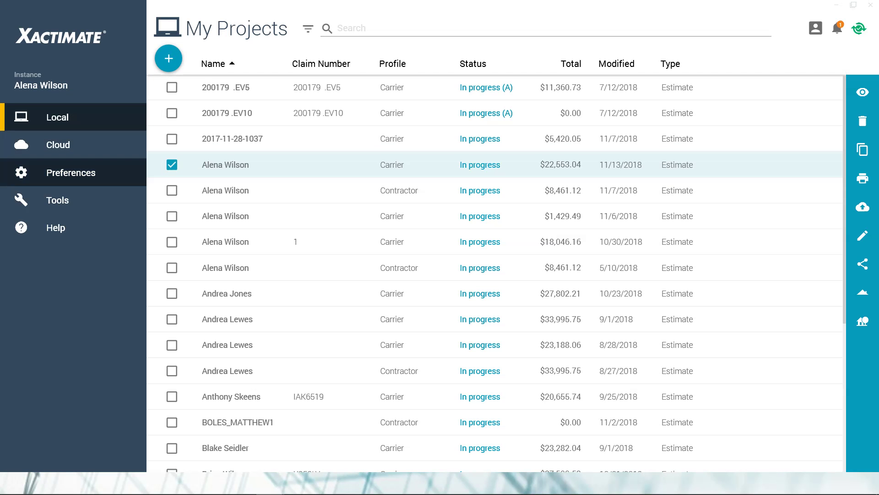
- Examine the data transfer, token and template document tools, and return to the local projects list
{"action": "left_click", "coordinate": [57, 200]}
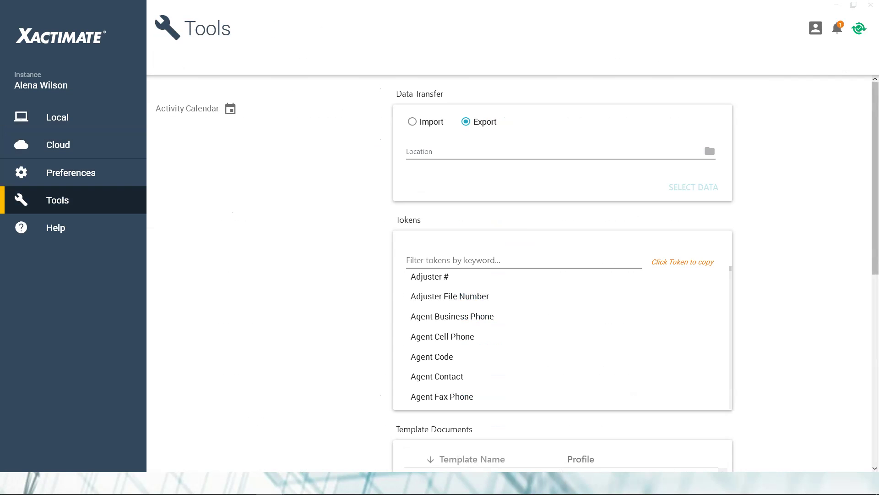
{"action": "left_click", "coordinate": [419, 151]}
{"action": "scroll", "coordinate": [563, 288], "scroll_direction": "down", "scroll_amount": 1}
{"action": "scroll", "coordinate": [562, 289], "scroll_direction": "up", "scroll_amount": 1}
{"action": "left_click", "coordinate": [57, 117]}
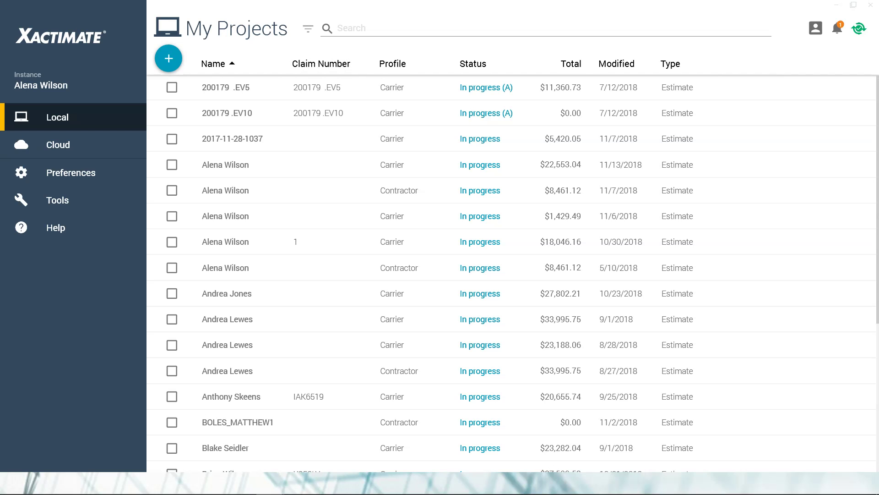
- Filter the local projects list by Estimates
{"action": "left_click", "coordinate": [308, 28]}
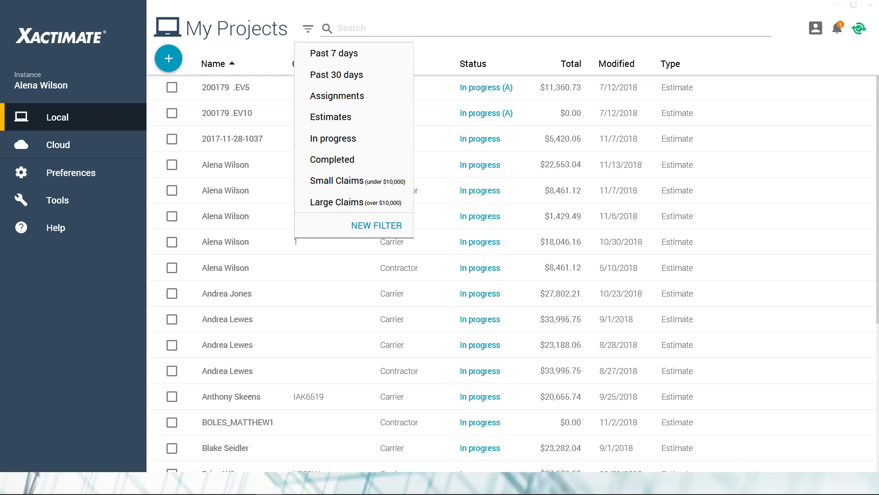
{"action": "left_click", "coordinate": [353, 117]}
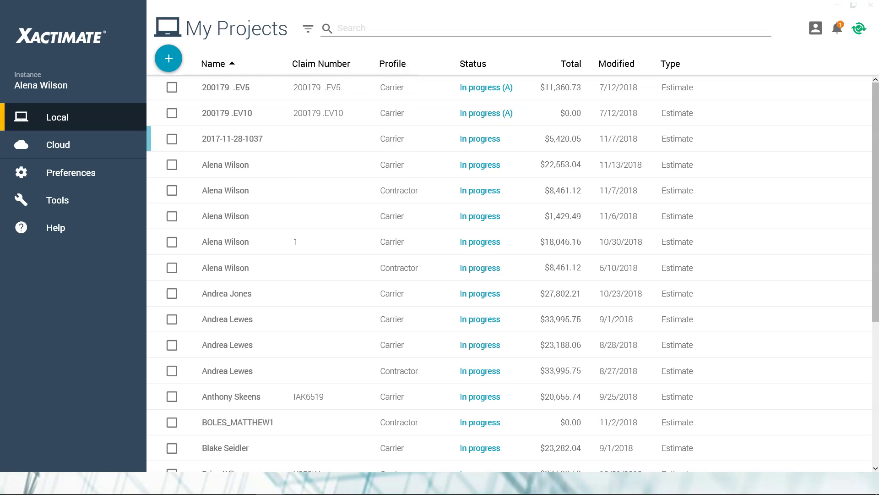
- Examine the project information and label colour choices of the carrier estimate modified 11/13/2018, and cancel the dialog
{"action": "left_click", "coordinate": [172, 164]}
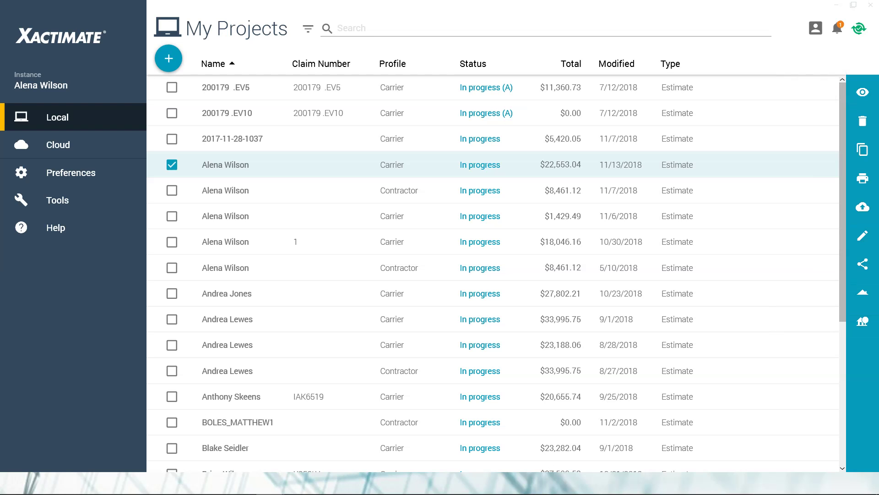
{"action": "left_click", "coordinate": [172, 165]}
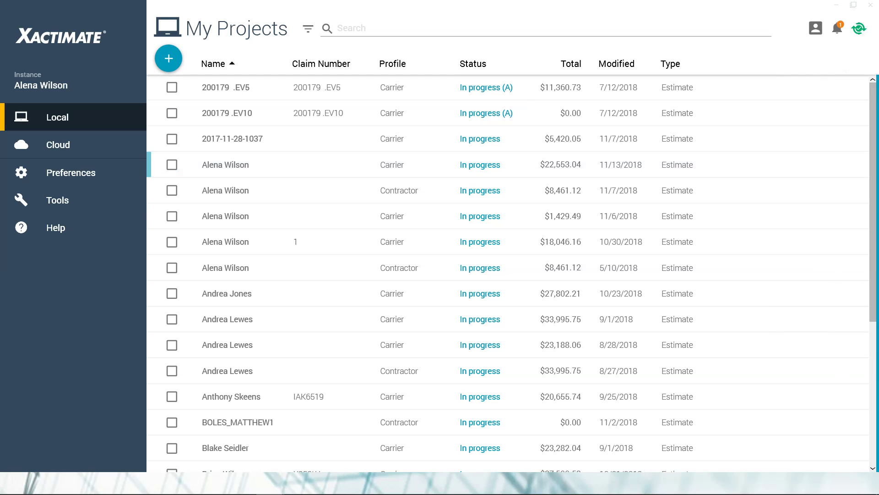
{"action": "key", "text": "space"}
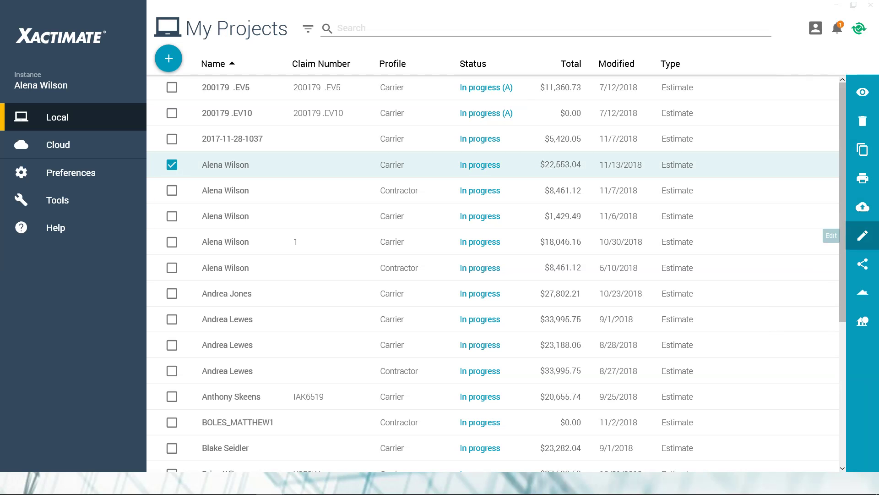
{"action": "left_click", "coordinate": [862, 235]}
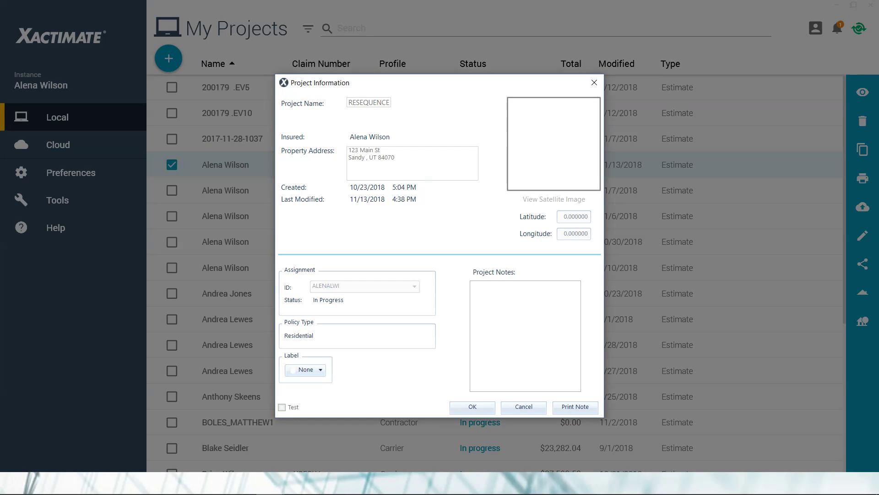
{"action": "left_click", "coordinate": [305, 370]}
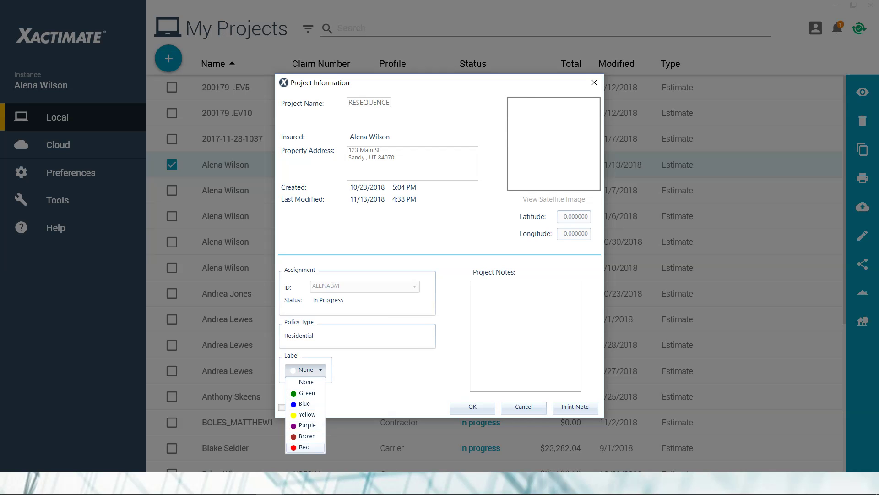
{"action": "key", "text": "Escape"}
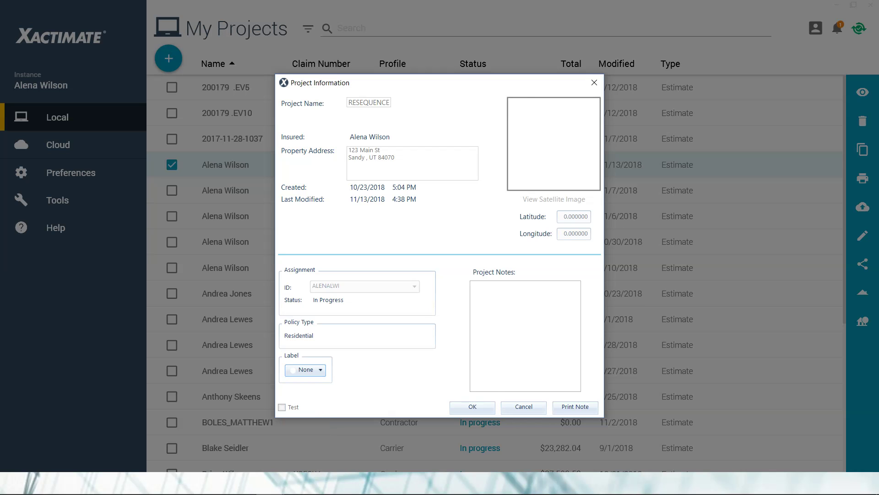
{"action": "left_click", "coordinate": [524, 406]}
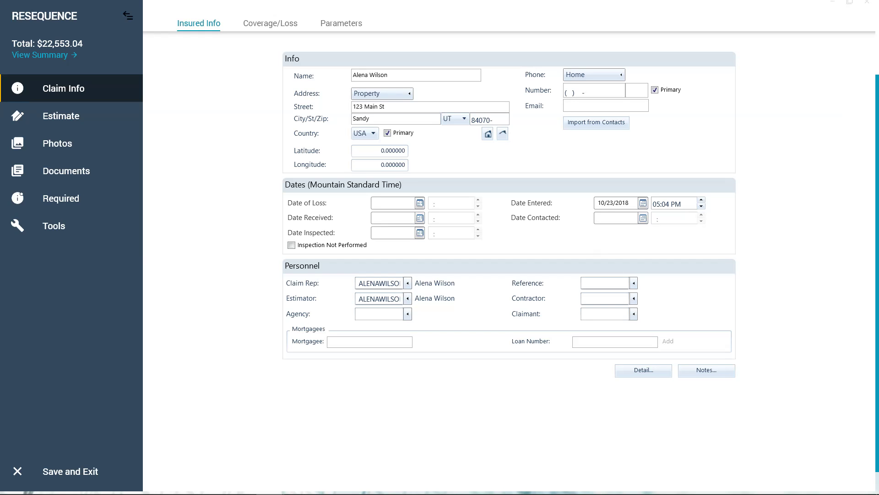
- Open the estimate items of the RESEQUENCE project and display the line items of Room1
{"action": "left_click", "coordinate": [61, 115]}
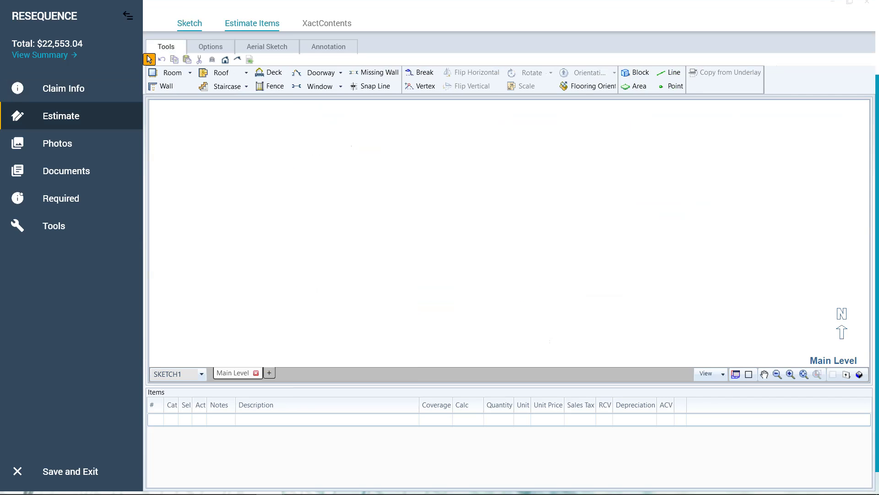
{"action": "left_click", "coordinate": [251, 23]}
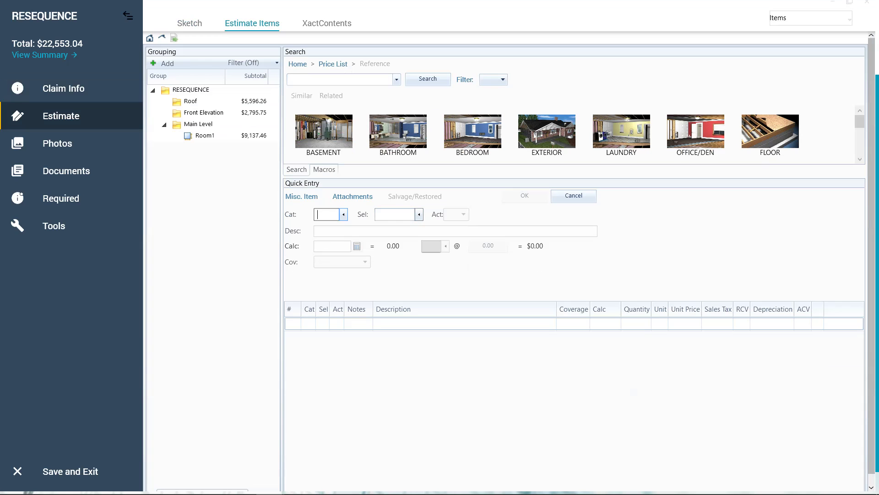
{"action": "left_click", "coordinate": [204, 135]}
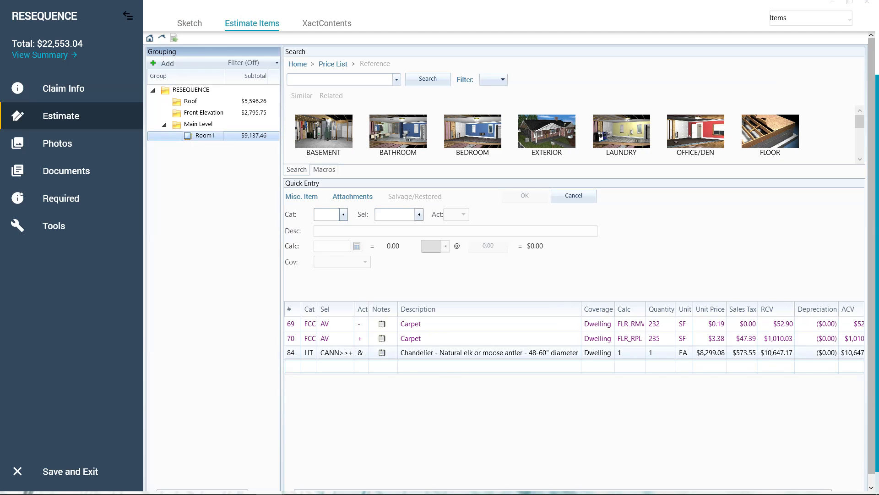
- Run the 3_TAB_FOR_ADJ macro on the Roof group, skipping all duplicate items
{"action": "left_click", "coordinate": [191, 101]}
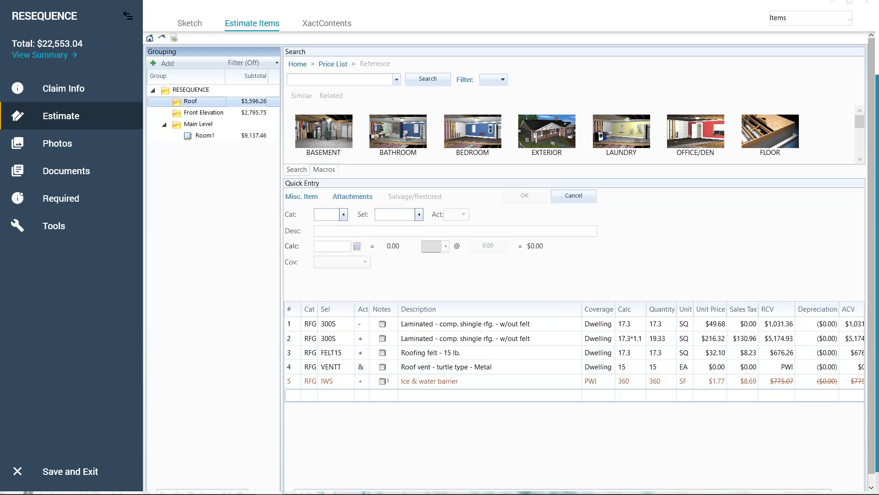
{"action": "left_click", "coordinate": [324, 169]}
{"action": "key", "text": "Return"}
{"action": "key", "text": "Return"}
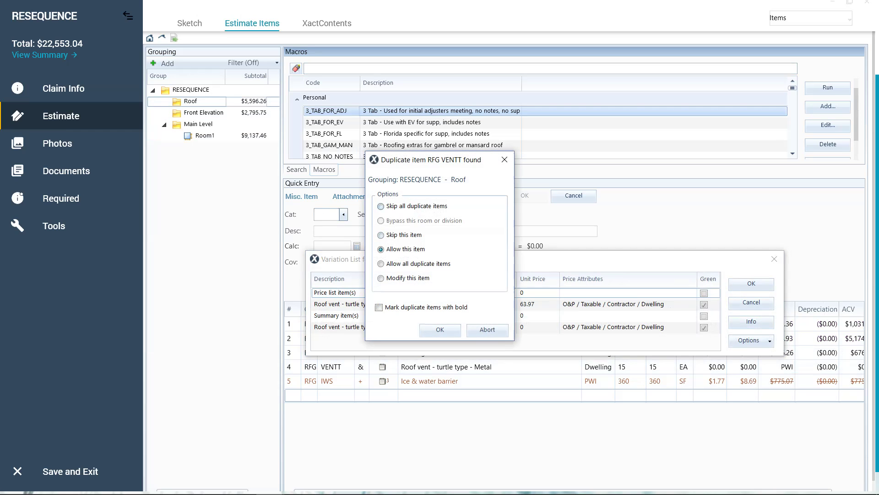
{"action": "left_click", "coordinate": [381, 207]}
{"action": "key", "text": "Return"}
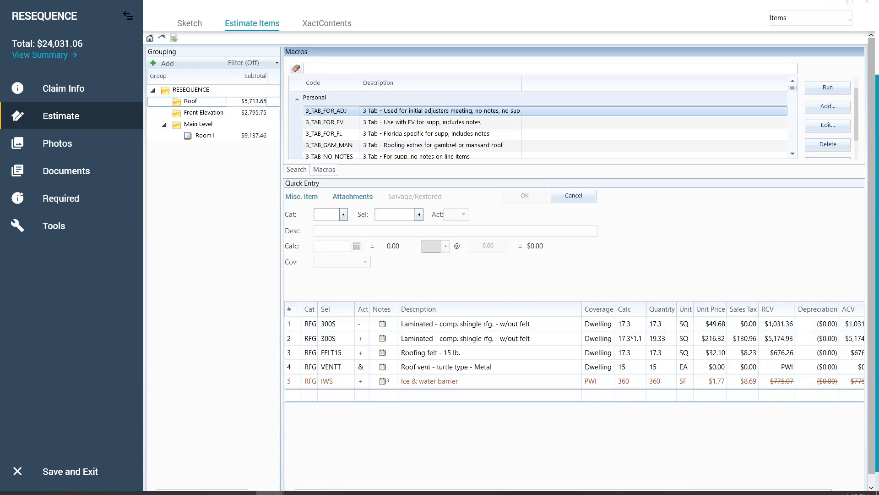
- Examine the Front Elevation line items and the full list of line items in the Roof group
{"action": "left_click", "coordinate": [203, 112]}
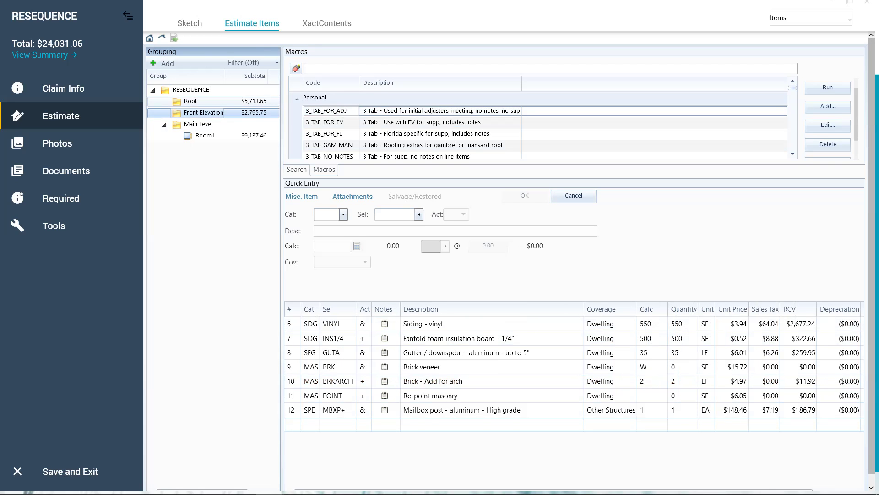
{"action": "left_click", "coordinate": [190, 101]}
{"action": "scroll", "coordinate": [573, 399], "scroll_direction": "up", "scroll_amount": 7}
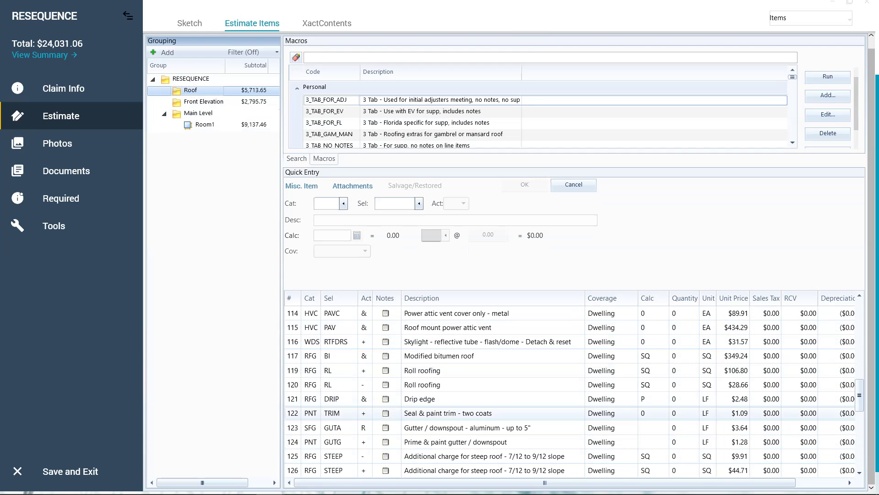
{"action": "scroll", "coordinate": [485, 341], "scroll_direction": "up", "scroll_amount": 11}
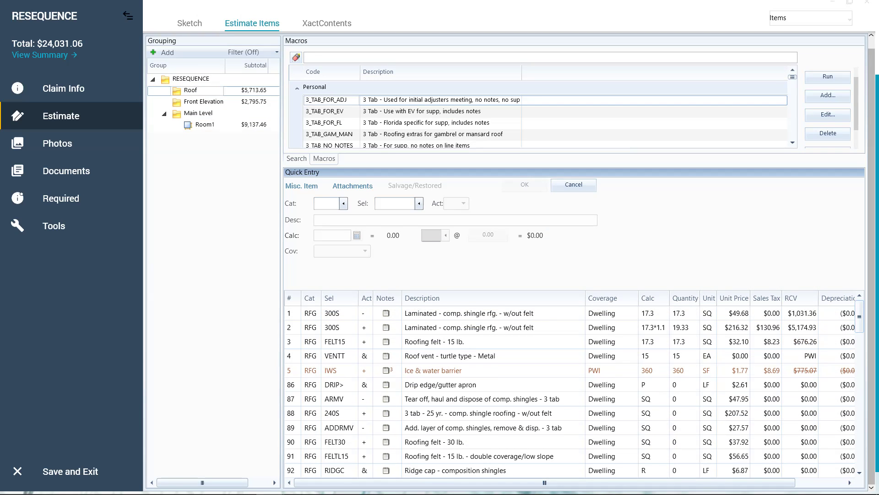
{"action": "scroll", "coordinate": [574, 389], "scroll_direction": "down", "scroll_amount": 1}
{"action": "scroll", "coordinate": [574, 389], "scroll_direction": "down", "scroll_amount": 20}
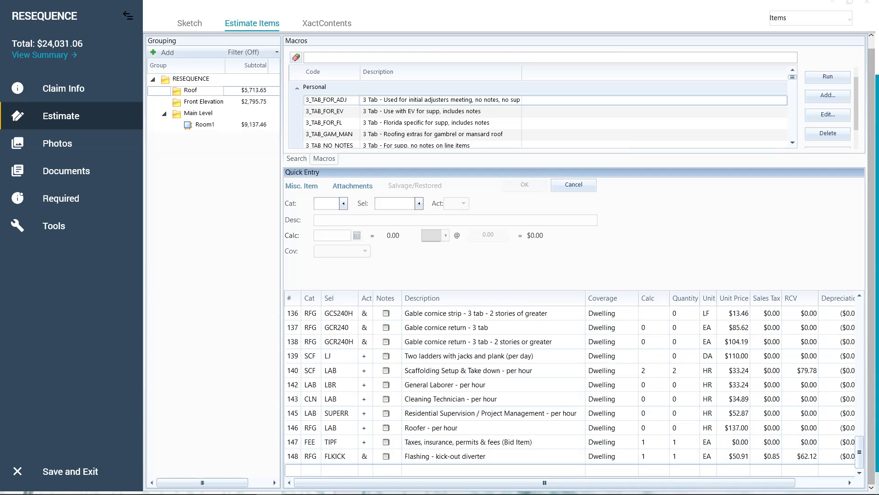
{"action": "key", "text": "ctrl"}
{"action": "scroll", "coordinate": [509, 262], "scroll_direction": "up", "scroll_amount": 1}
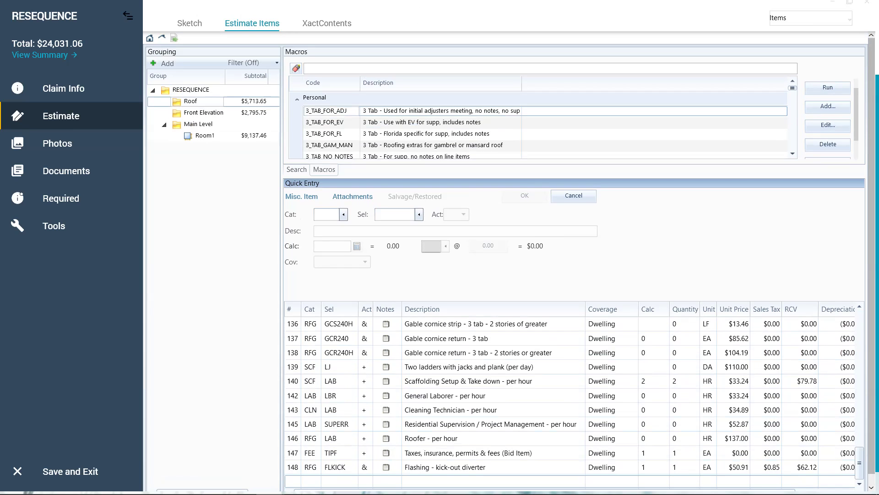
{"action": "scroll", "coordinate": [508, 263], "scroll_direction": "down", "scroll_amount": 1}
{"action": "scroll", "coordinate": [508, 263], "scroll_direction": "up", "scroll_amount": 1}
- Collapse the Personal macros and look over the Shared macros
{"action": "left_click", "coordinate": [297, 98]}
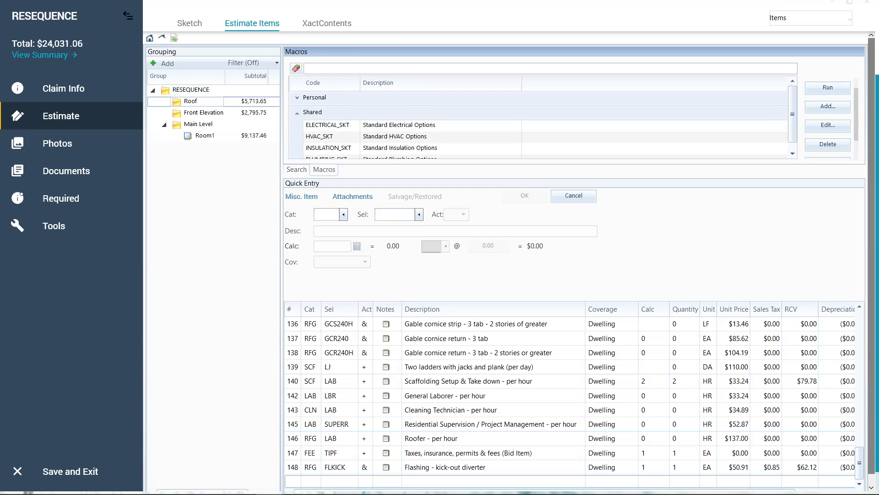
{"action": "scroll", "coordinate": [509, 262], "scroll_direction": "down", "scroll_amount": 1}
{"action": "scroll", "coordinate": [509, 263], "scroll_direction": "up", "scroll_amount": 1}
{"action": "scroll", "coordinate": [509, 262], "scroll_direction": "down", "scroll_amount": 1}
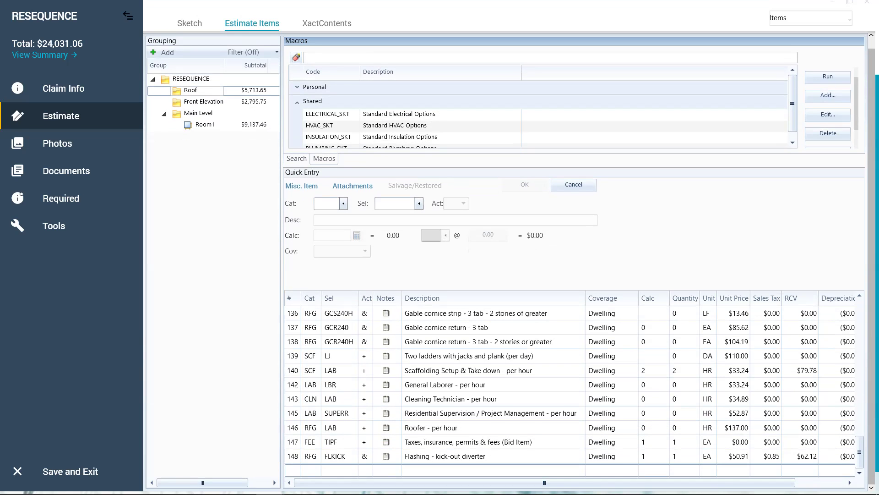
- Examine the Roof line items from start to end, opening the composition shingle ridge cap item's entry details
{"action": "scroll", "coordinate": [509, 262], "scroll_direction": "up", "scroll_amount": 1}
{"action": "left_click_drag", "start_coordinate": [859, 460], "coordinate": [859, 357]}
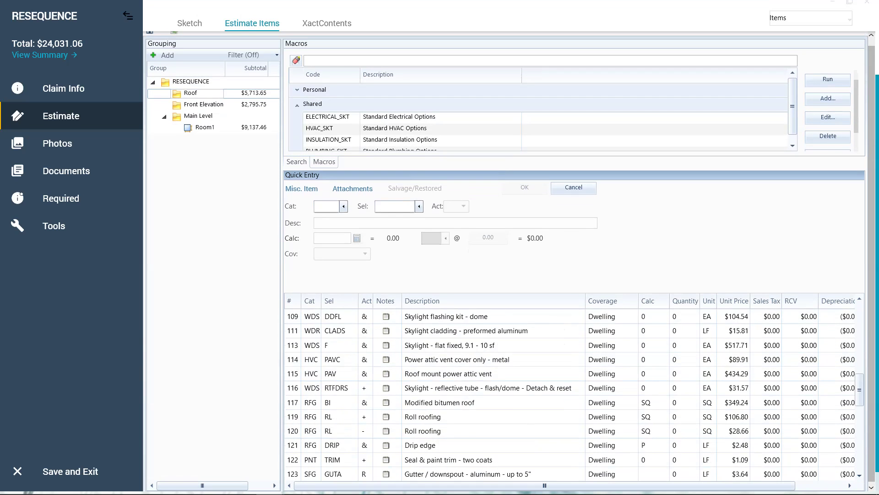
{"action": "scroll", "coordinate": [572, 389], "scroll_direction": "up", "scroll_amount": 5}
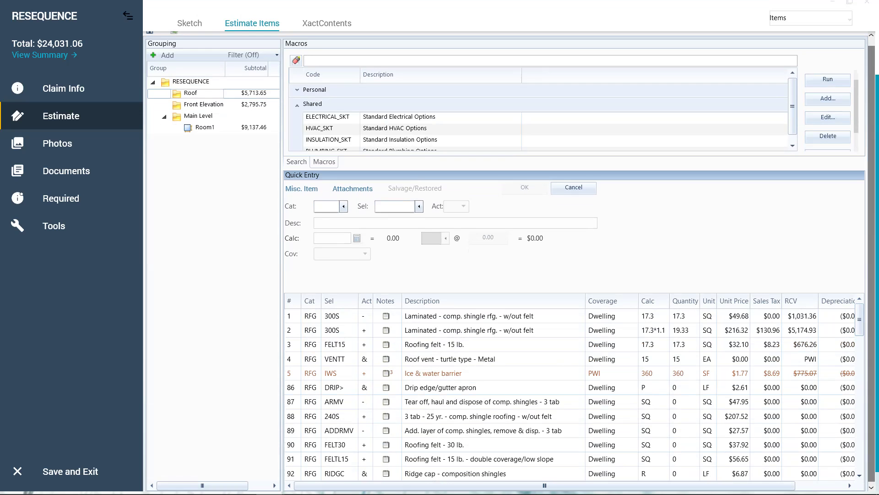
{"action": "left_click", "coordinate": [494, 469]}
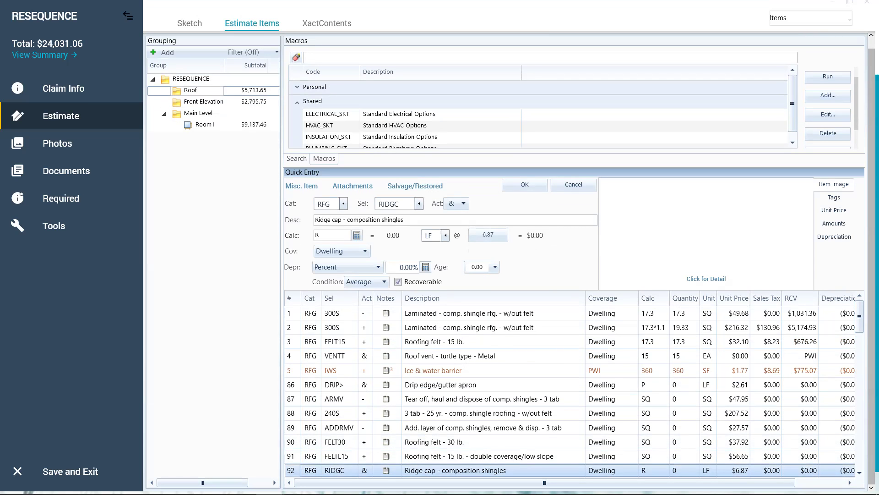
{"action": "scroll", "coordinate": [573, 390], "scroll_direction": "down", "scroll_amount": 3}
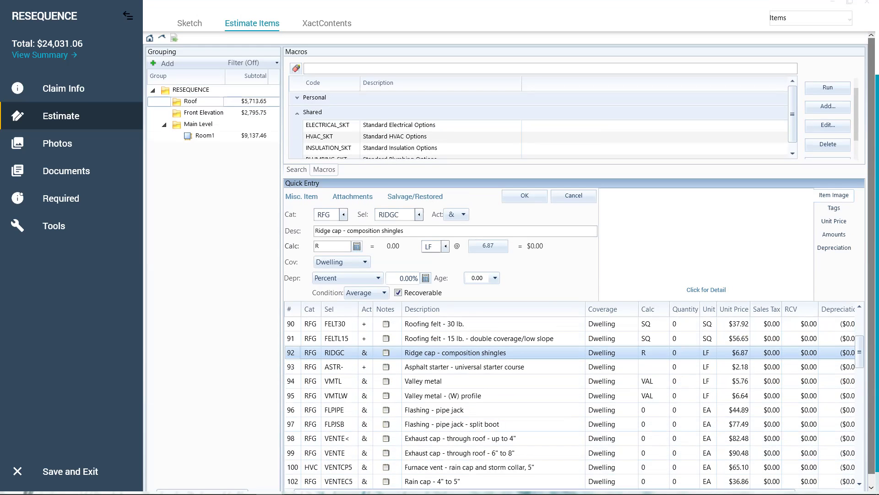
{"action": "scroll", "coordinate": [572, 389], "scroll_direction": "down", "scroll_amount": 5}
{"action": "scroll", "coordinate": [572, 403], "scroll_direction": "down", "scroll_amount": 8}
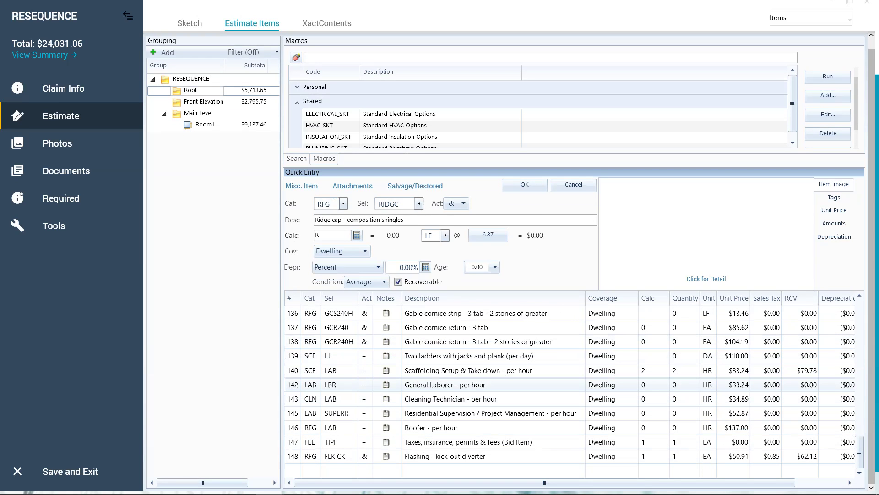
{"action": "left_click_drag", "start_coordinate": [871, 385], "coordinate": [871, 372]}
{"action": "mouse_move", "coordinate": [859, 462]}
{"action": "left_mouse_down"}
{"action": "mouse_move", "coordinate": [859, 427]}
{"action": "mouse_move", "coordinate": [859, 465]}
{"action": "left_mouse_up"}
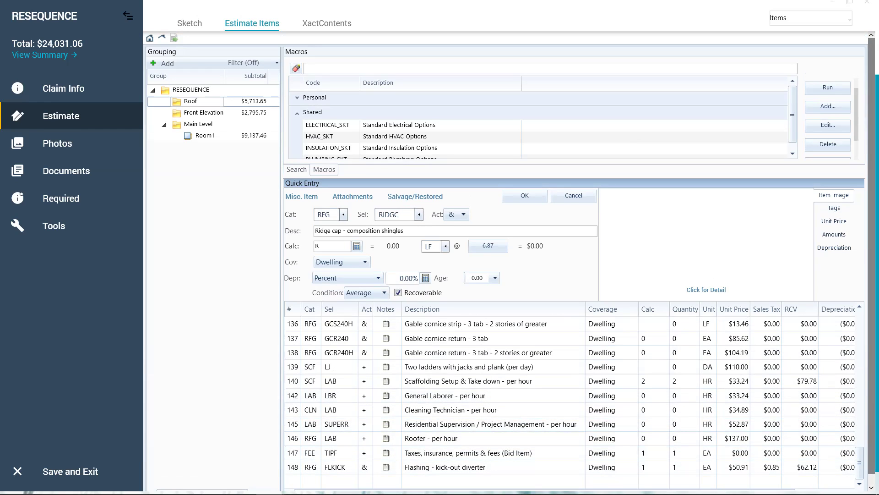
{"action": "scroll", "coordinate": [509, 262], "scroll_direction": "down", "scroll_amount": 1}
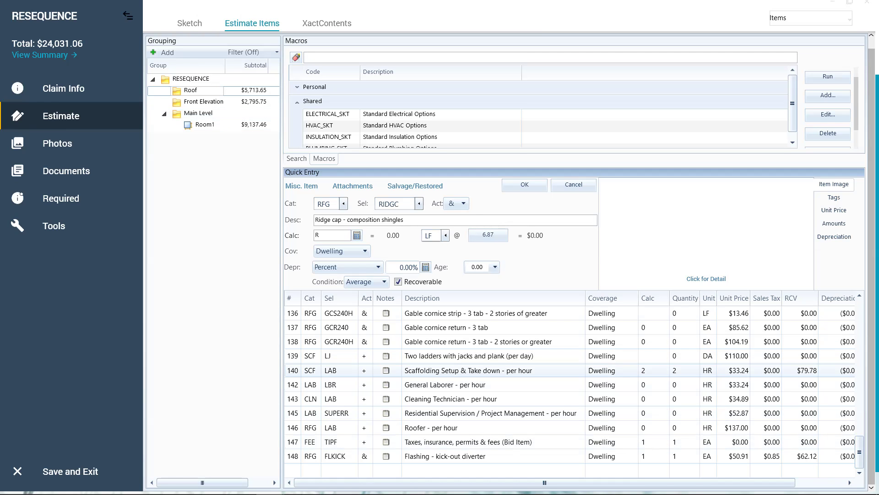
- Copy the Scaffolding Setup & Take down line item from the Roof group
{"action": "left_click", "coordinate": [468, 370]}
{"action": "right_click", "coordinate": [290, 372]}
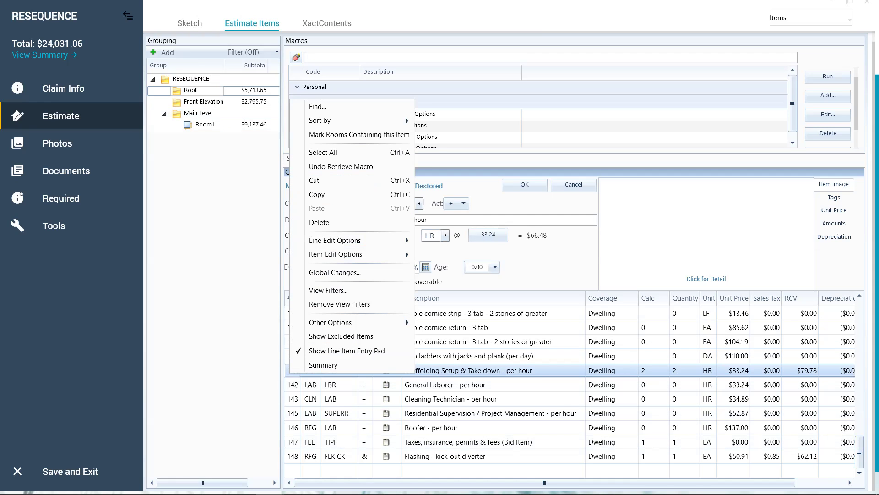
{"action": "left_click", "coordinate": [321, 194]}
- Try to paste the copied Scaffolding Setup & Take down line item into the Main Level group
{"action": "left_click", "coordinate": [198, 113]}
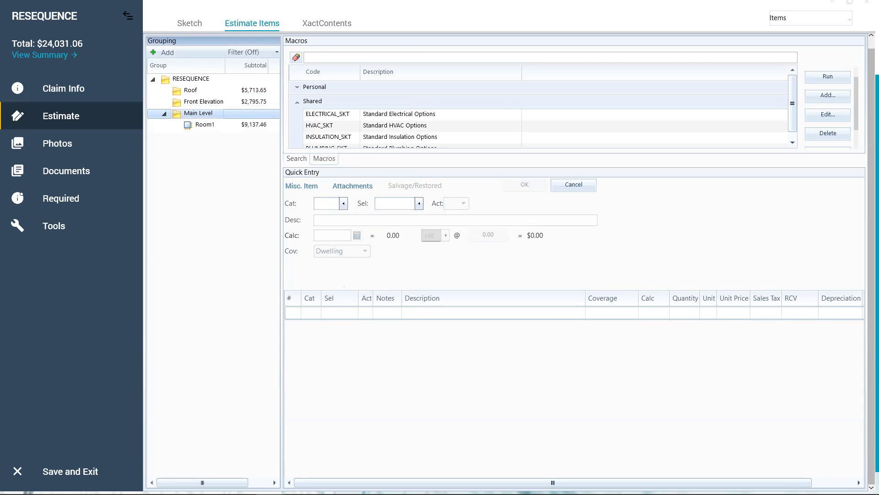
{"action": "right_click", "coordinate": [291, 318]}
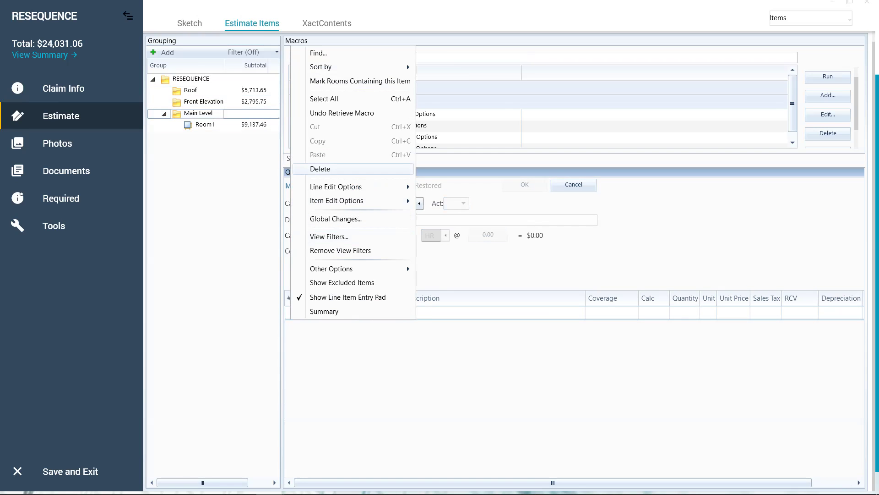
{"action": "left_click", "coordinate": [338, 154]}
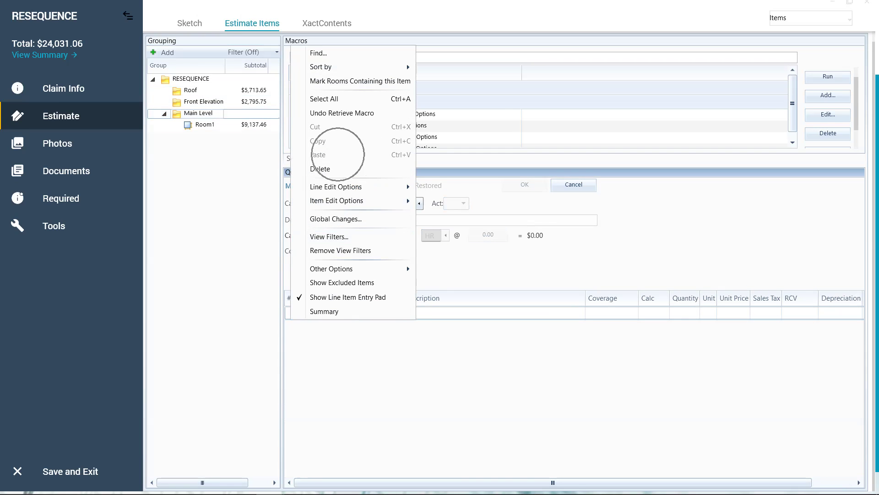
- Try to copy all line items of the Front Elevation group into the Main Level group
{"action": "left_click", "coordinate": [254, 101]}
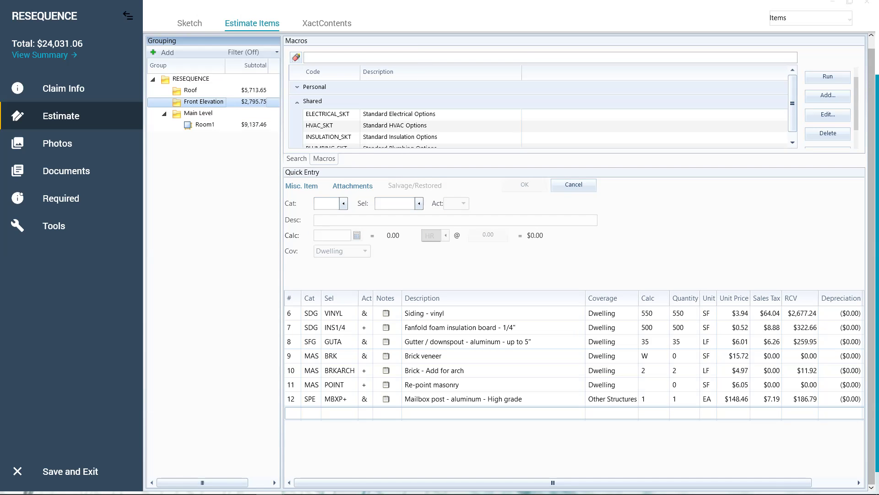
{"action": "left_click", "coordinate": [467, 342]}
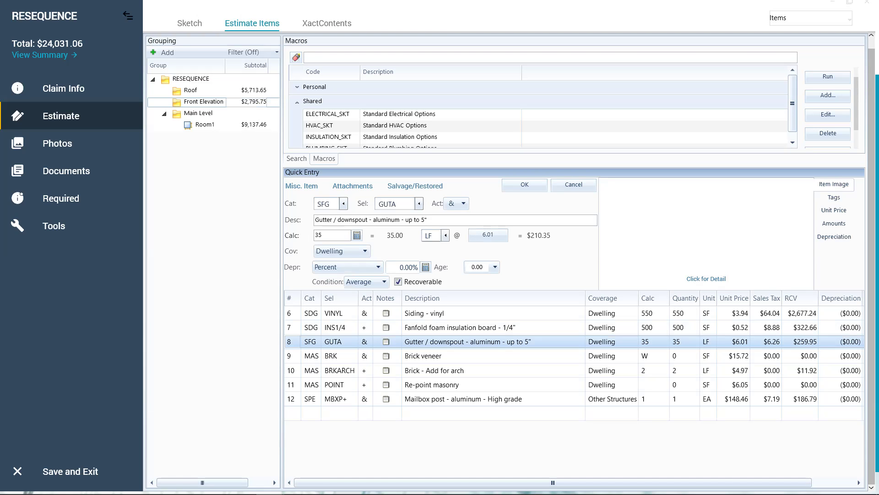
{"action": "key", "text": "ctrl+a"}
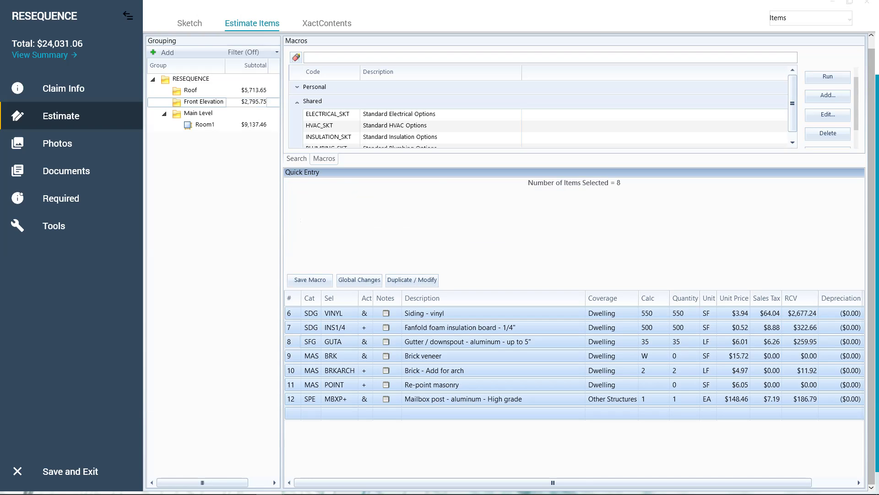
{"action": "left_click", "coordinate": [198, 114]}
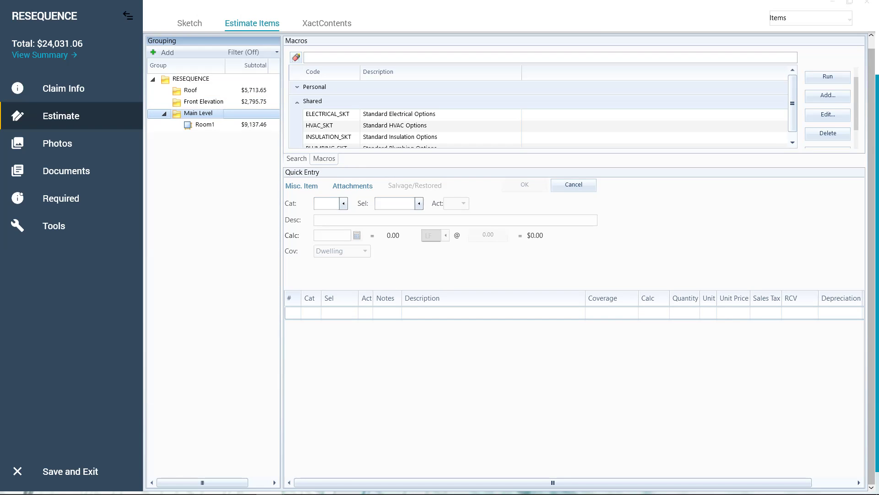
{"action": "left_click", "coordinate": [493, 313]}
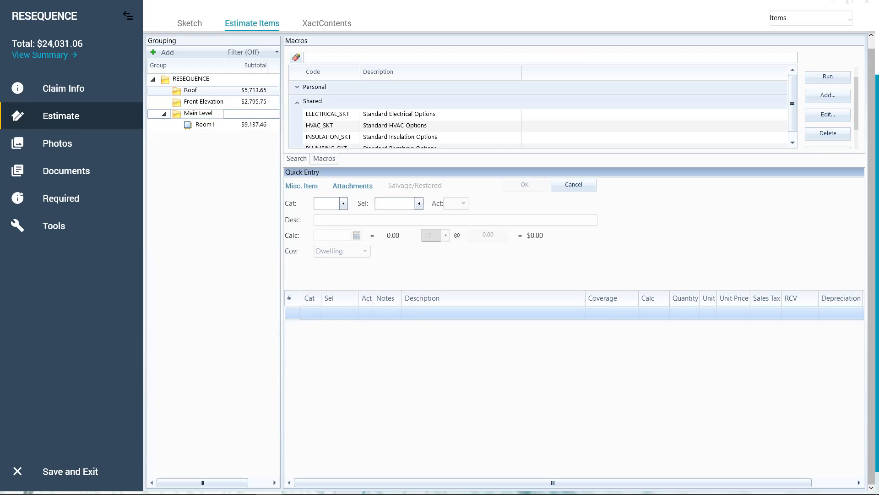
{"action": "left_click", "coordinate": [204, 102]}
{"action": "left_click", "coordinate": [467, 341]}
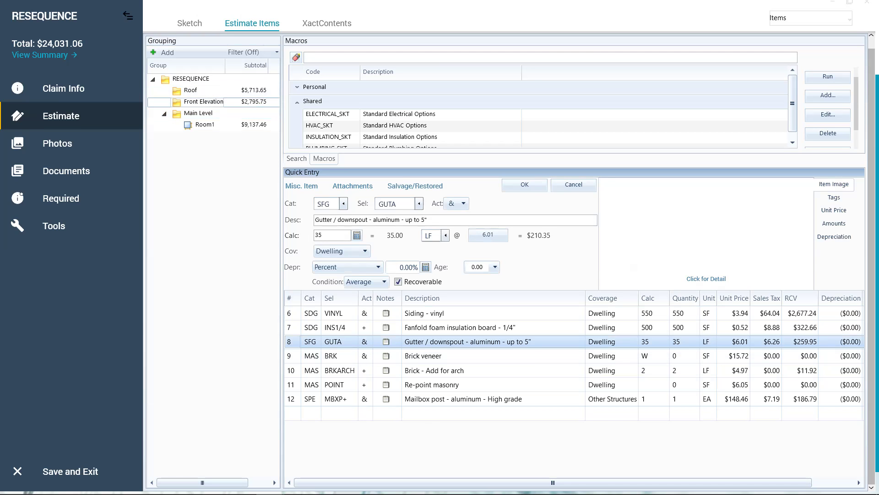
{"action": "key", "text": "ctrl+a"}
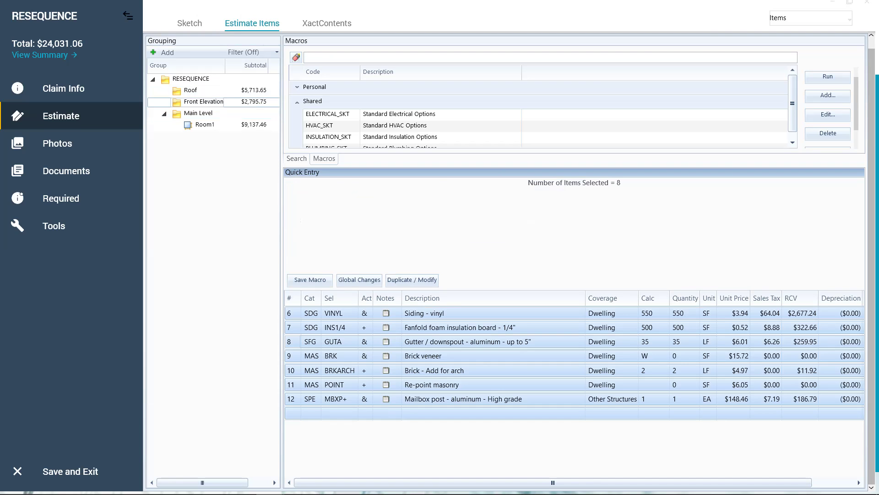
{"action": "left_click", "coordinate": [197, 113]}
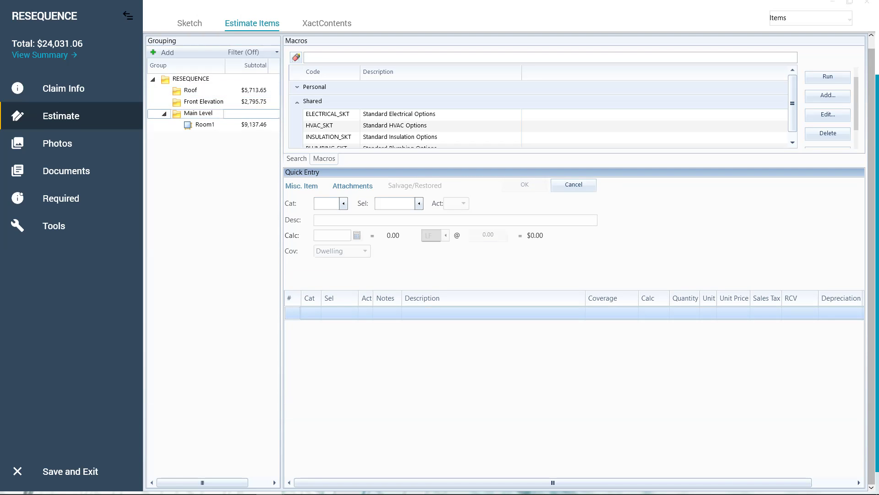
{"action": "right_click", "coordinate": [291, 310]}
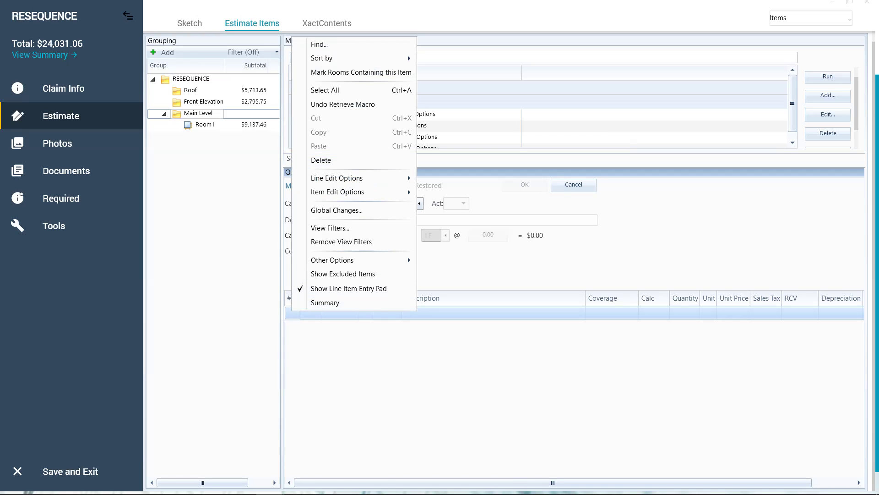
- Try to copy only the Brick veneer line item from Front Elevation into the Main Level group
{"action": "left_click", "coordinate": [203, 102]}
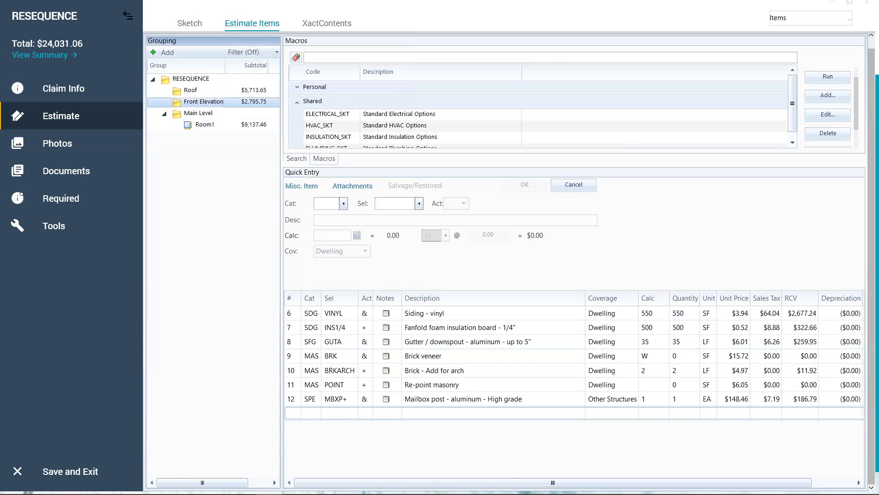
{"action": "left_click", "coordinate": [423, 355]}
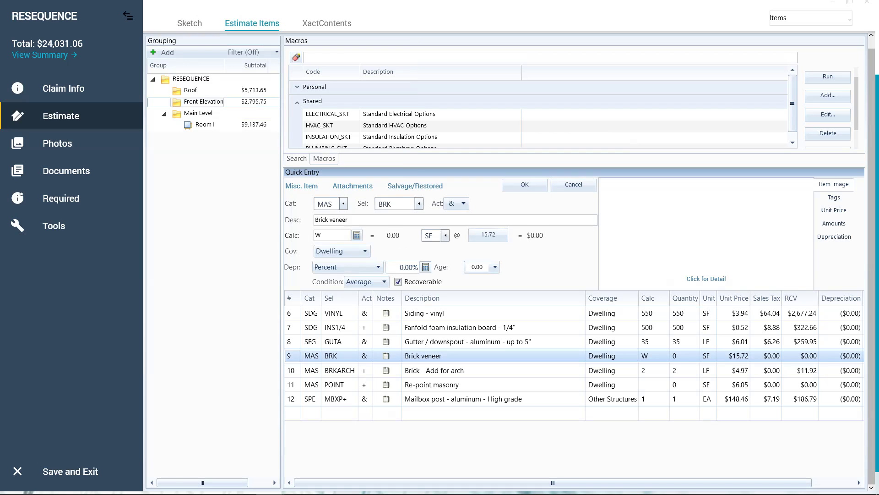
{"action": "right_click", "coordinate": [290, 357]}
{"action": "left_click", "coordinate": [316, 178]}
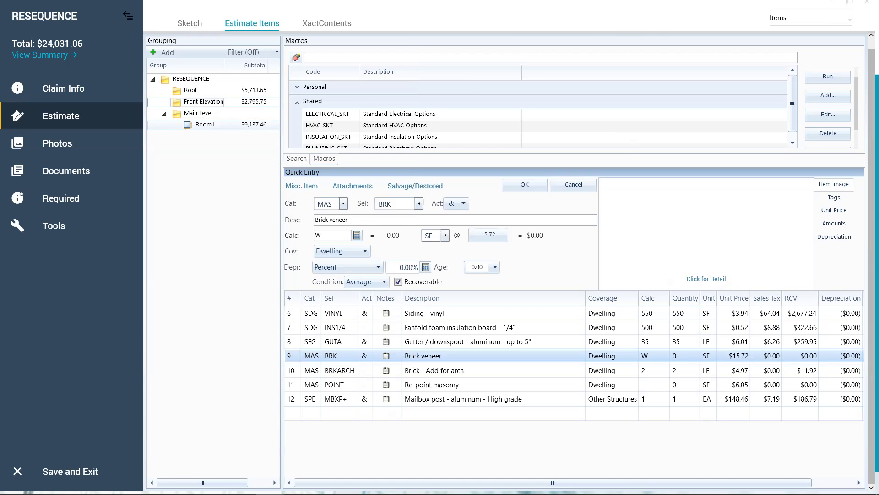
{"action": "left_click", "coordinate": [198, 113]}
{"action": "left_click", "coordinate": [311, 313]}
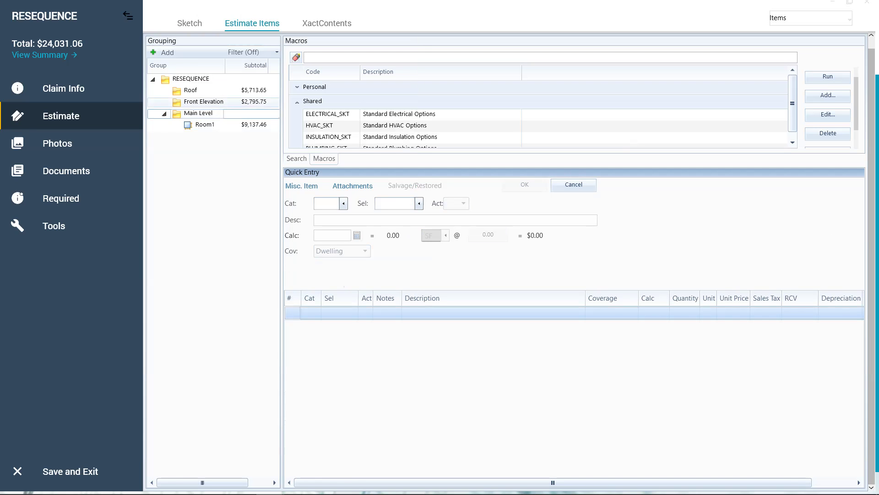
- Add a new group named Left Elevation to the RESEQUENCE estimate, using the price list default coverage
{"action": "left_click", "coordinate": [196, 91]}
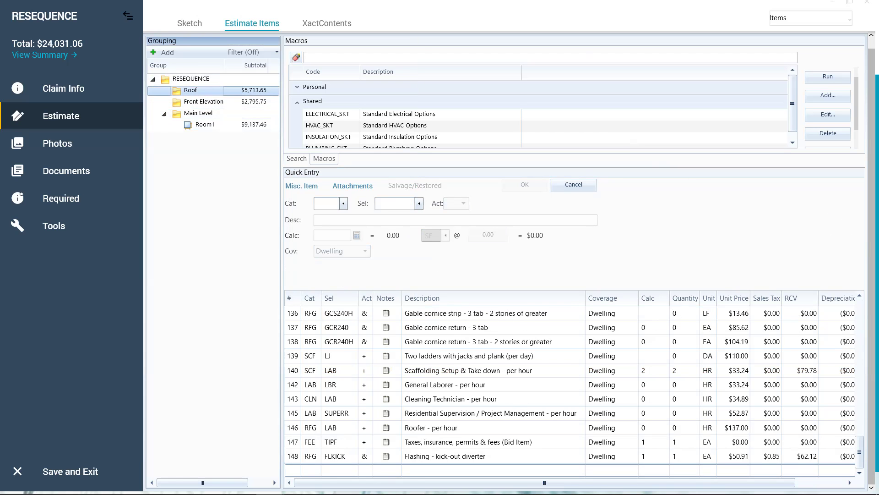
{"action": "scroll", "coordinate": [572, 390], "scroll_direction": "up", "scroll_amount": 3}
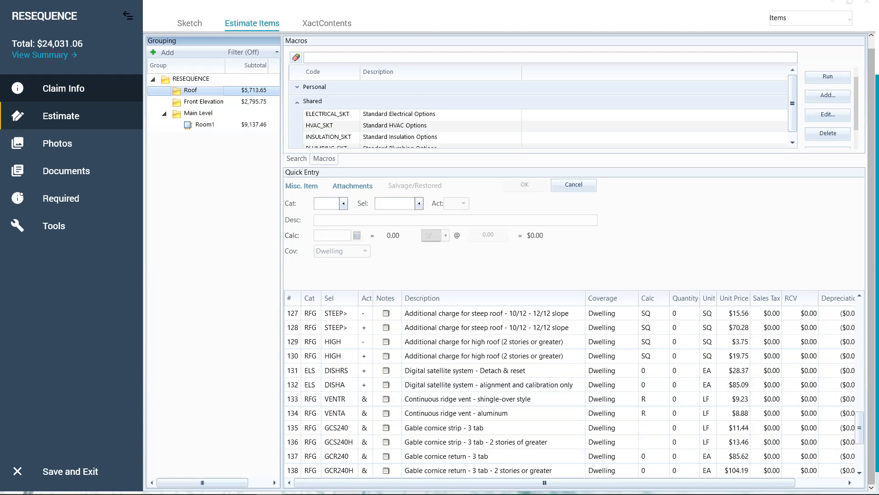
{"action": "left_click", "coordinate": [162, 53]}
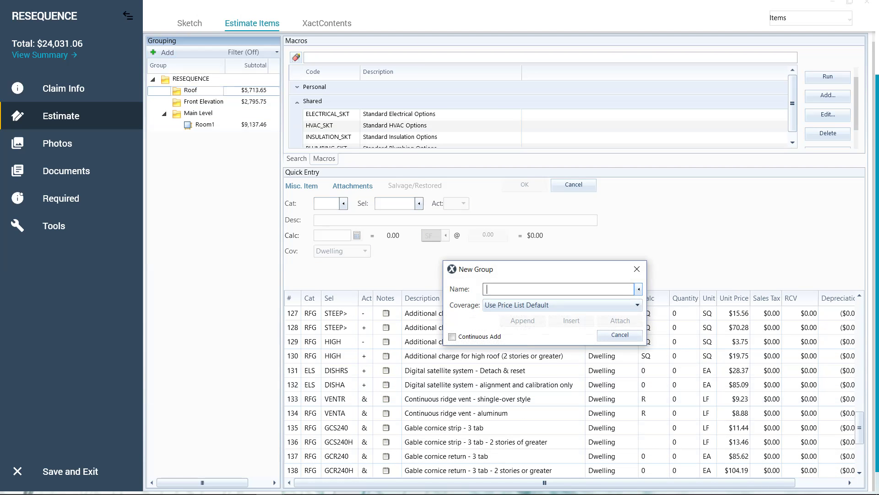
{"action": "type", "text": "Left Elevation"}
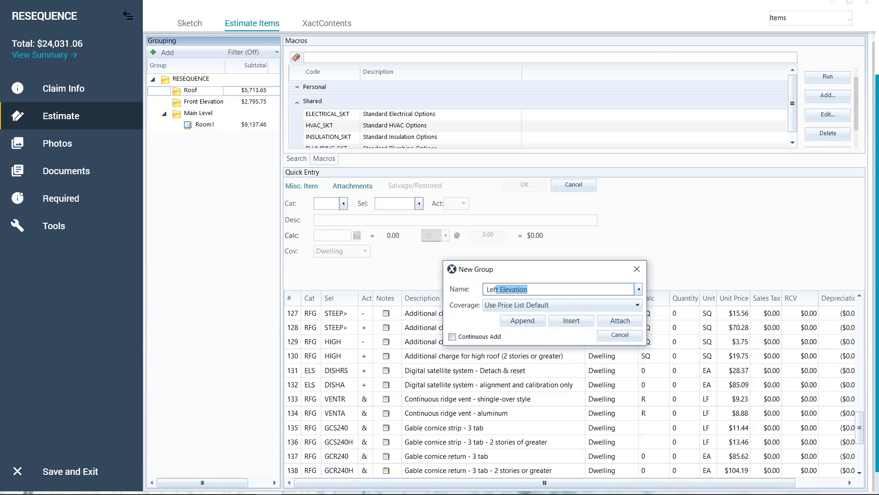
{"action": "key", "text": "Return"}
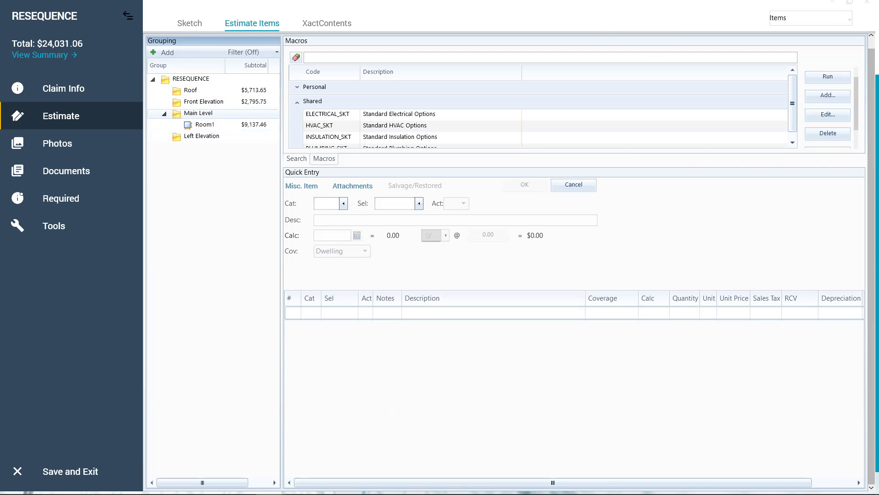
- Try to copy all Front Elevation line items into the new Left Elevation group
{"action": "left_click", "coordinate": [415, 327]}
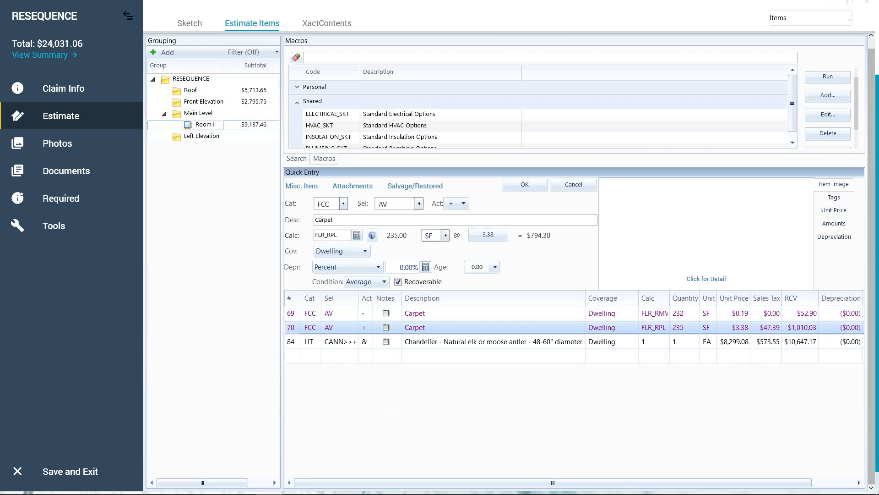
{"action": "key", "text": "ctrl+a"}
{"action": "left_click", "coordinate": [203, 102]}
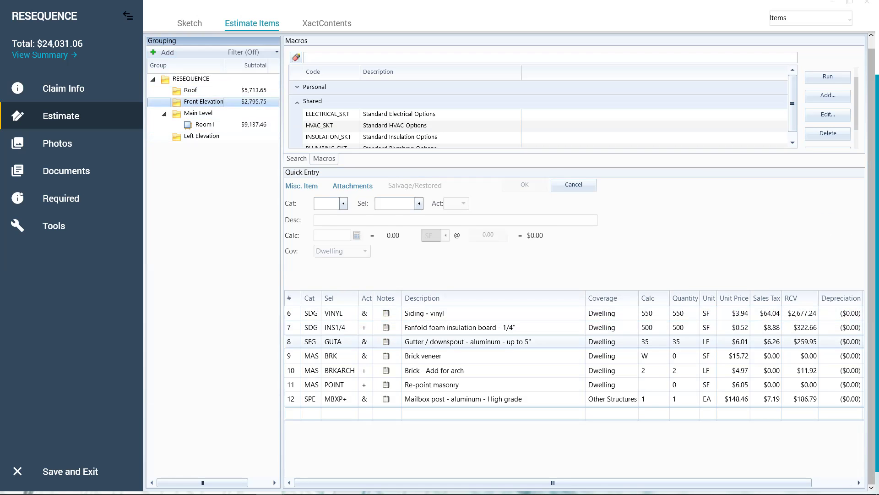
{"action": "left_click", "coordinate": [467, 342]}
{"action": "key", "text": "ctrl+a"}
{"action": "right_click", "coordinate": [293, 338]}
{"action": "left_click", "coordinate": [354, 159]}
{"action": "left_click", "coordinate": [202, 136]}
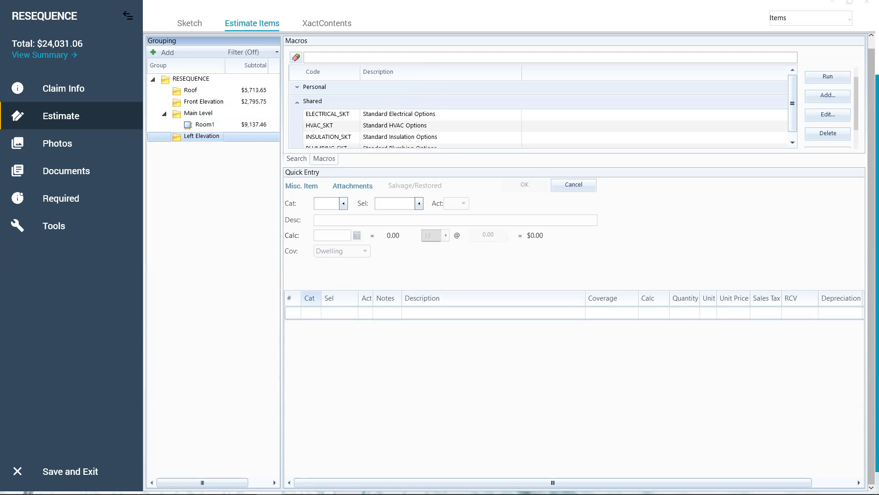
{"action": "left_click", "coordinate": [311, 313]}
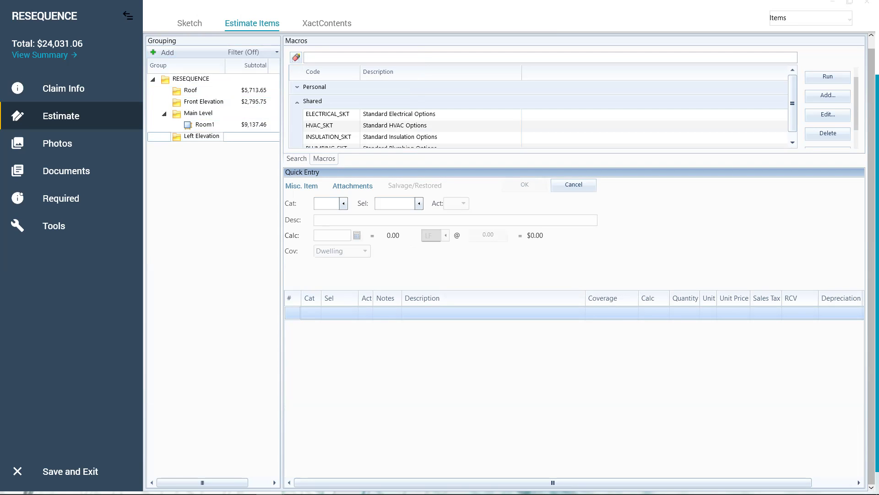
{"action": "right_click", "coordinate": [294, 313]}
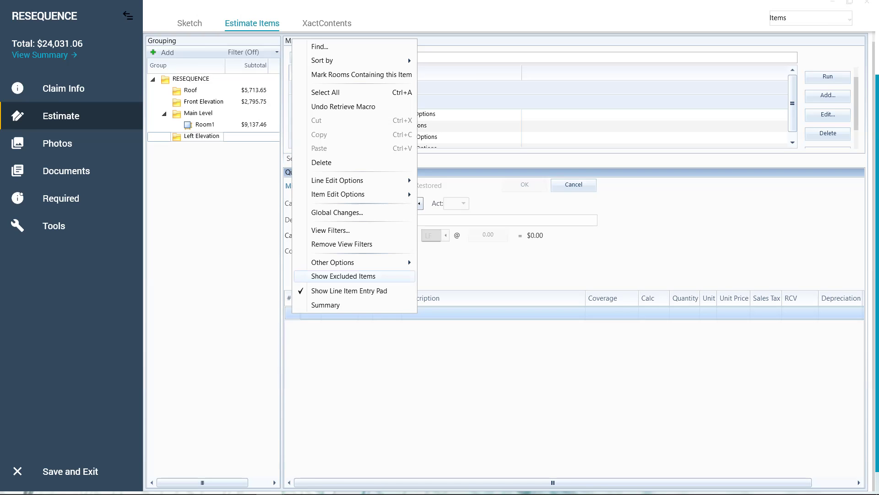
{"action": "left_click", "coordinate": [204, 124]}
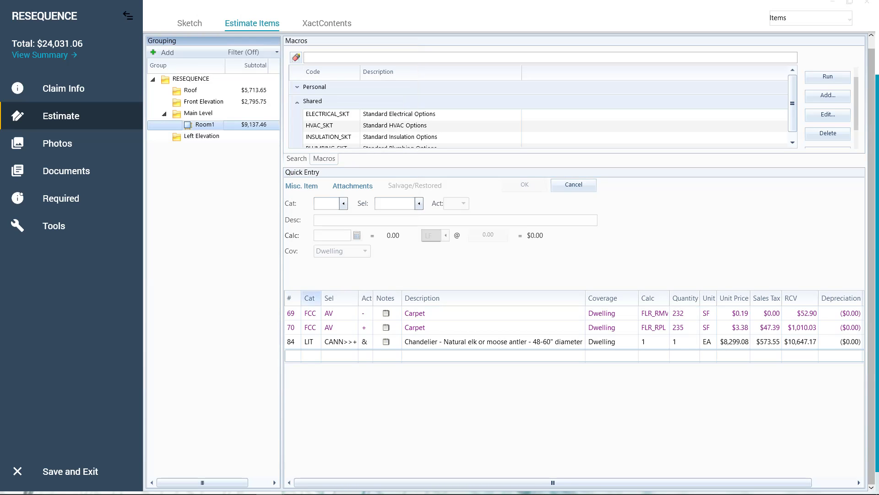
{"action": "left_click", "coordinate": [202, 136]}
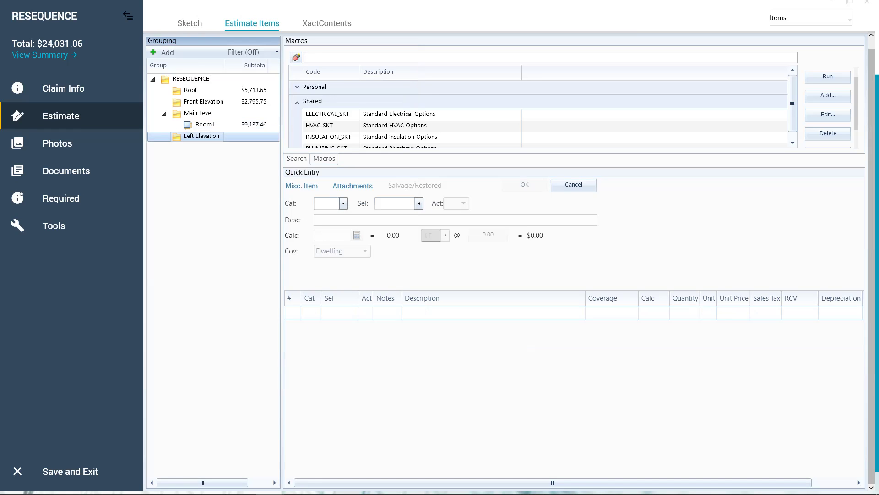
{"action": "left_click", "coordinate": [339, 313]}
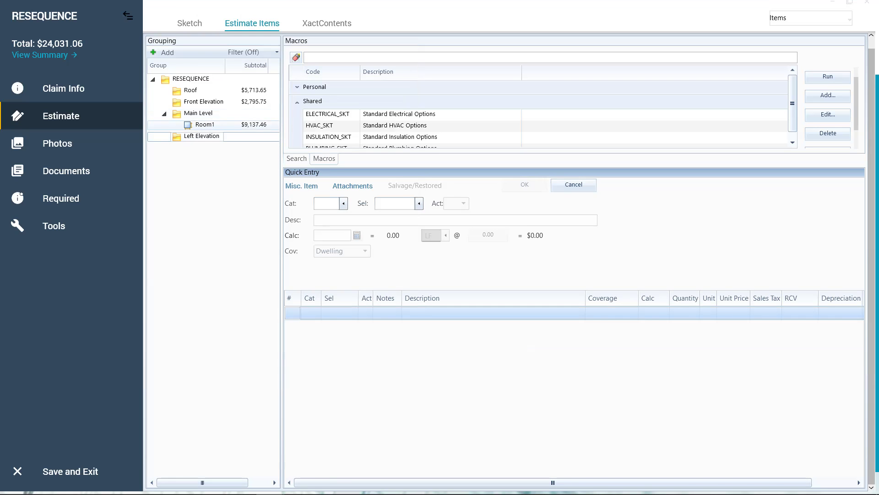
{"action": "left_click", "coordinate": [204, 124]}
- Cut all line items from the Front Elevation group and select the empty row in the Left Elevation group
{"action": "left_click", "coordinate": [203, 102]}
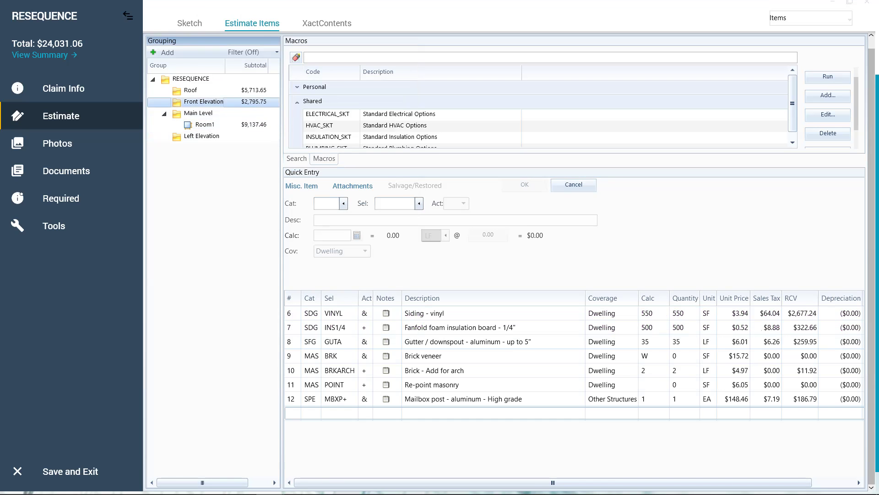
{"action": "left_click", "coordinate": [423, 356]}
{"action": "key", "text": "ctrl+a"}
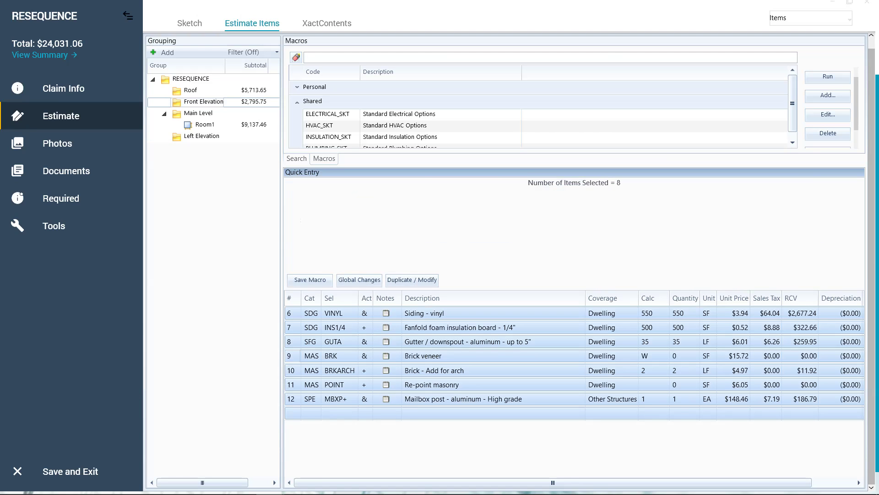
{"action": "key", "text": "ctrl+x"}
{"action": "left_click", "coordinate": [202, 136]}
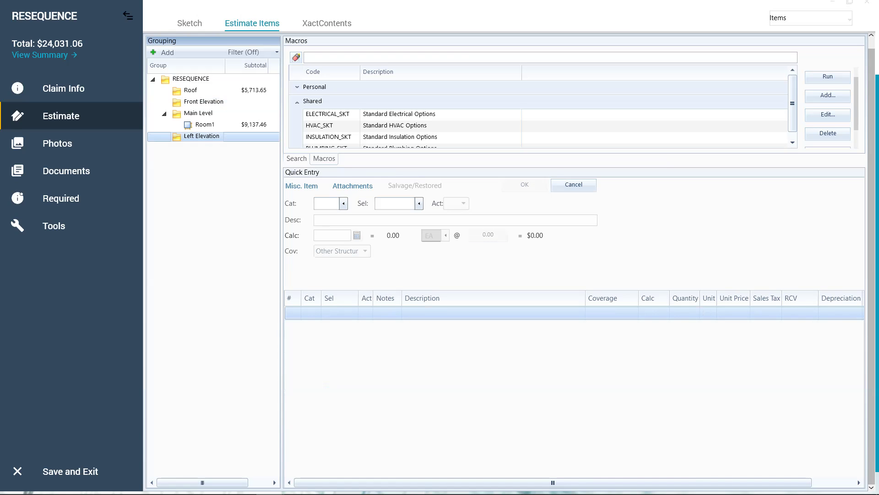
{"action": "left_click", "coordinate": [423, 313]}
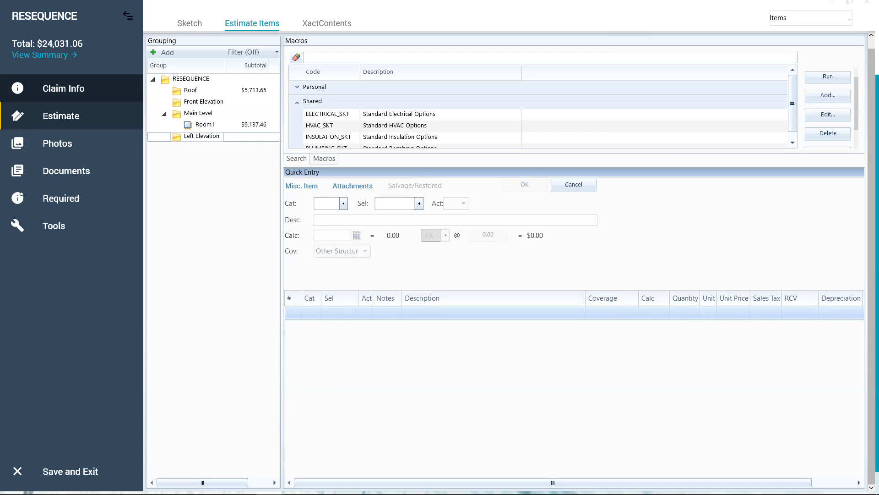
- View the claim's insured information and return to the estimate items
{"action": "left_click", "coordinate": [63, 88]}
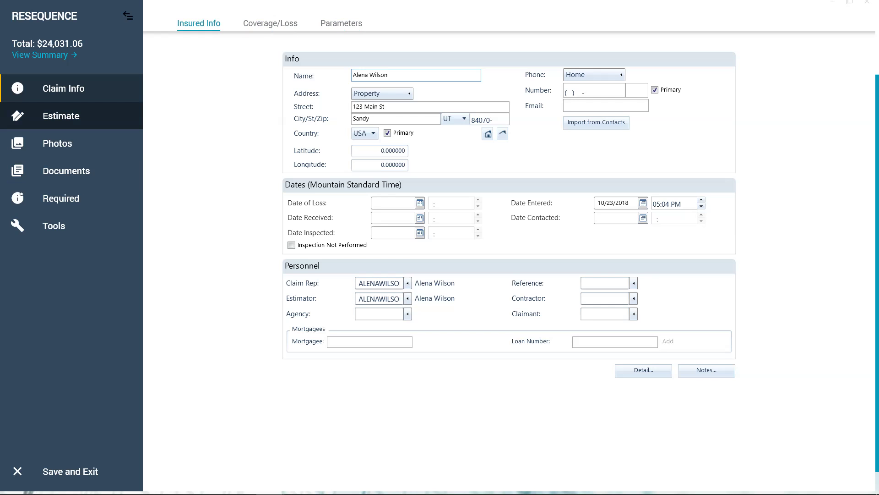
{"action": "left_click", "coordinate": [61, 116]}
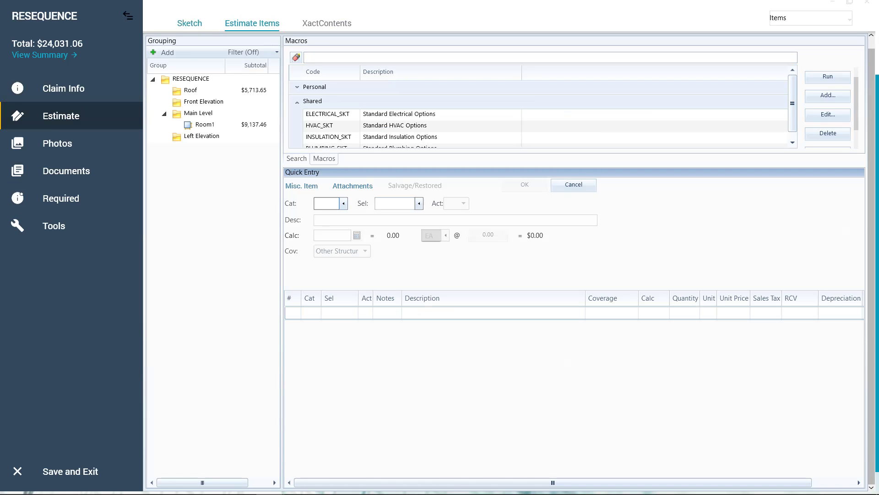
- View the Default Print View properties in the sketch options and dismiss them without changes
{"action": "left_click", "coordinate": [189, 22]}
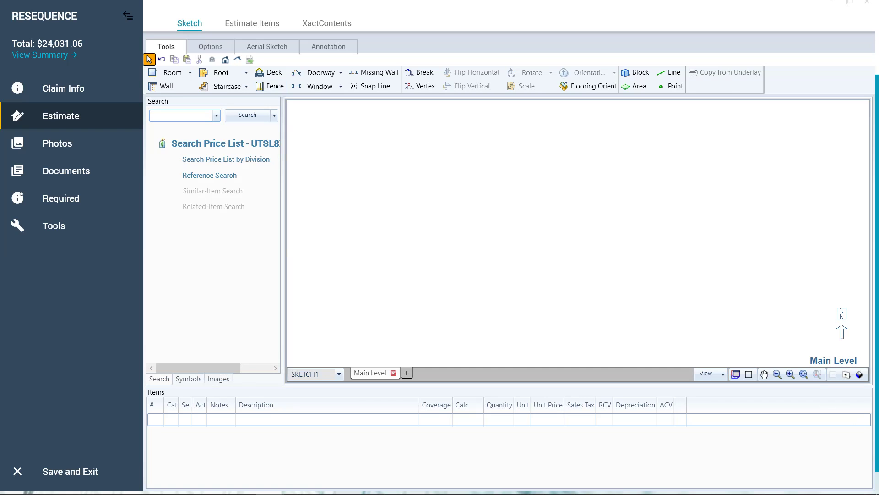
{"action": "left_click", "coordinate": [211, 46]}
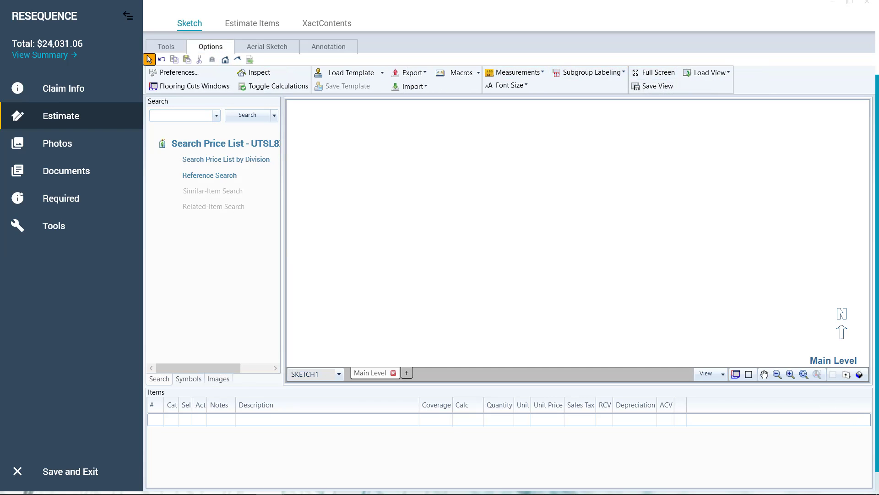
{"action": "left_click", "coordinate": [709, 72]}
{"action": "left_click", "coordinate": [733, 88]}
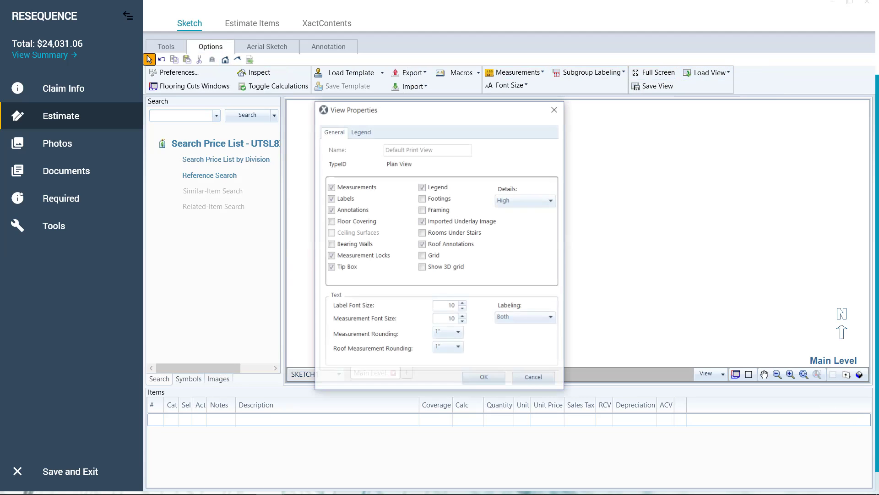
{"action": "left_click", "coordinate": [536, 375]}
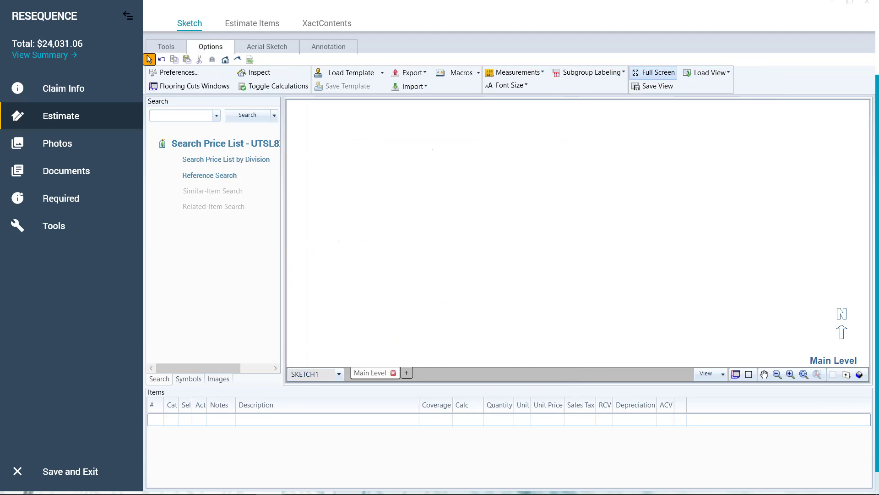
- Toggle the sketch's full screen display on and off, finishing in the normal layout
{"action": "left_click", "coordinate": [654, 72]}
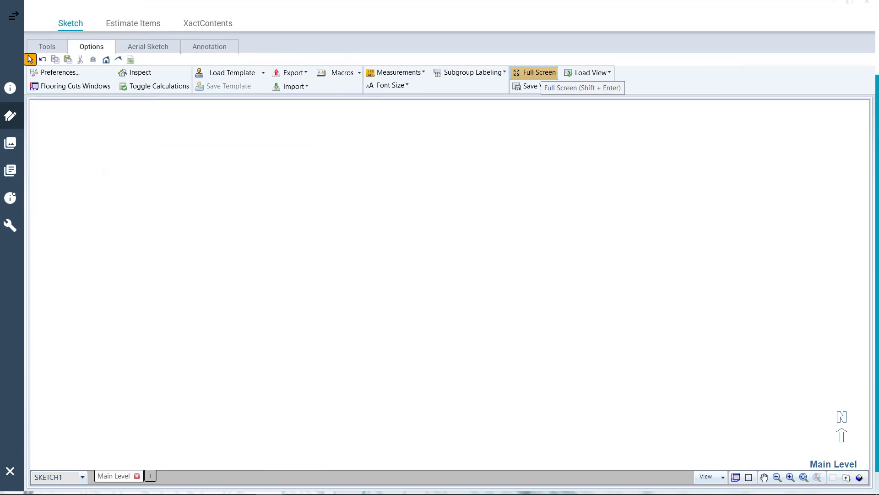
{"action": "left_click", "coordinate": [535, 72]}
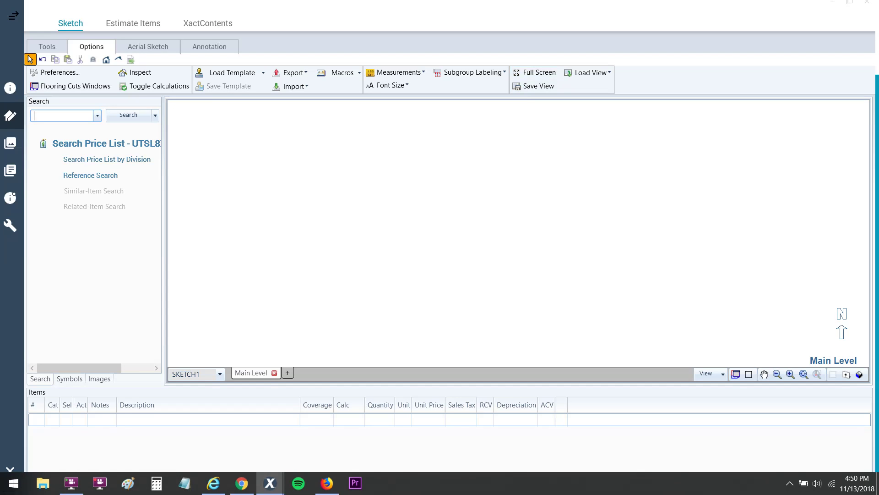
{"action": "left_click", "coordinate": [535, 72]}
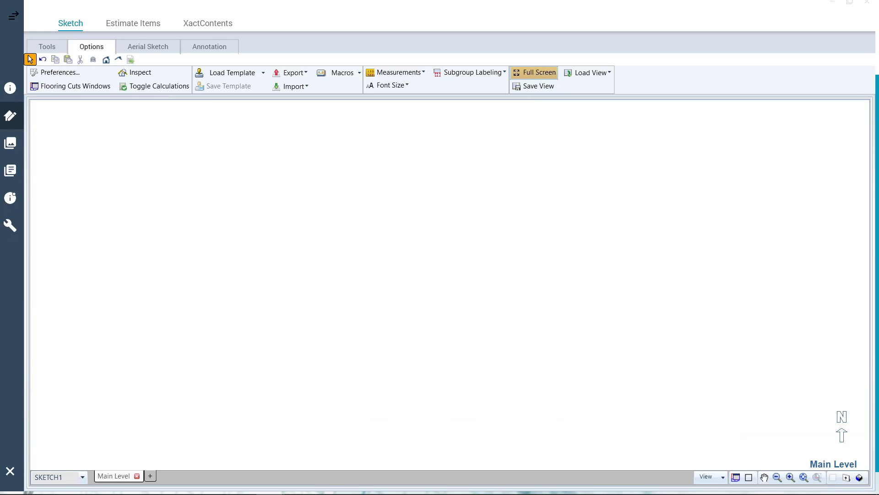
{"action": "left_click", "coordinate": [534, 72]}
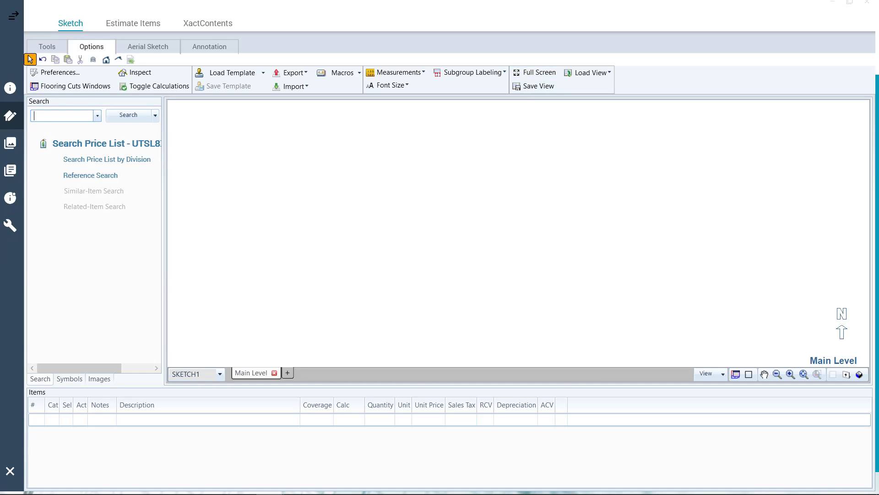
{"action": "left_click", "coordinate": [535, 72]}
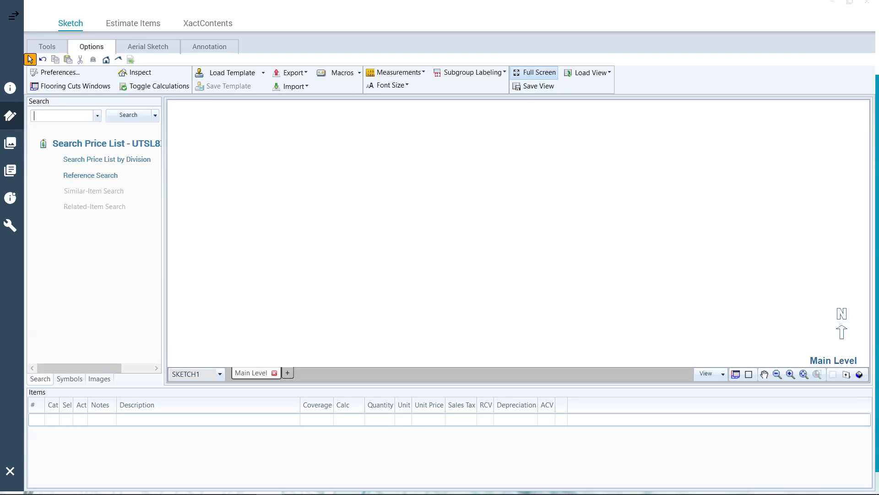
{"action": "key", "text": "Escape"}
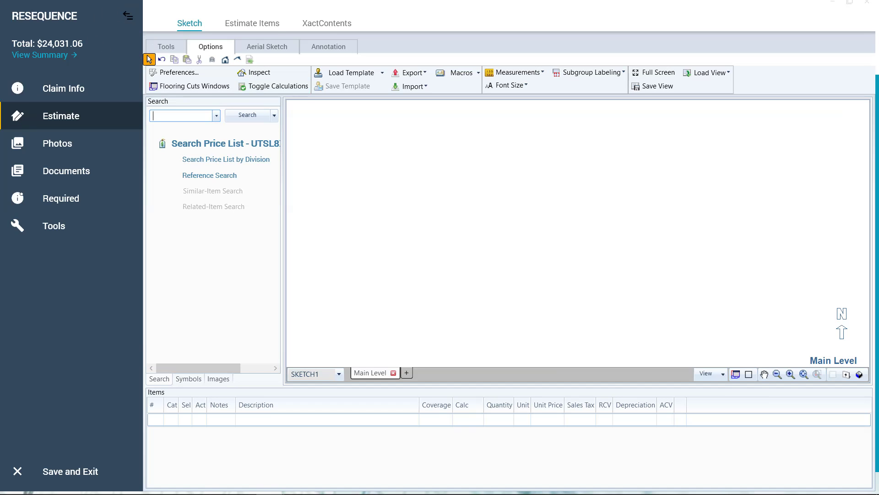
- View the XactContents inventory for the Main Level group and the project's unassigned photos
{"action": "left_click", "coordinate": [252, 23]}
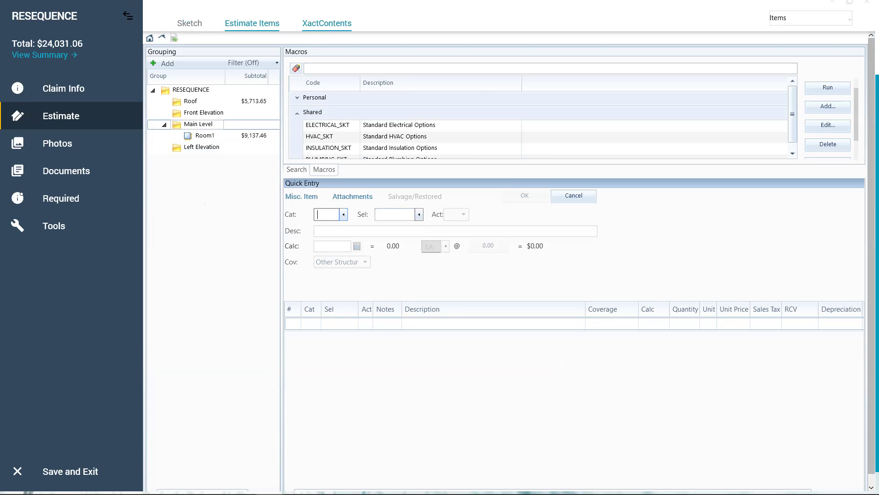
{"action": "left_click", "coordinate": [326, 23]}
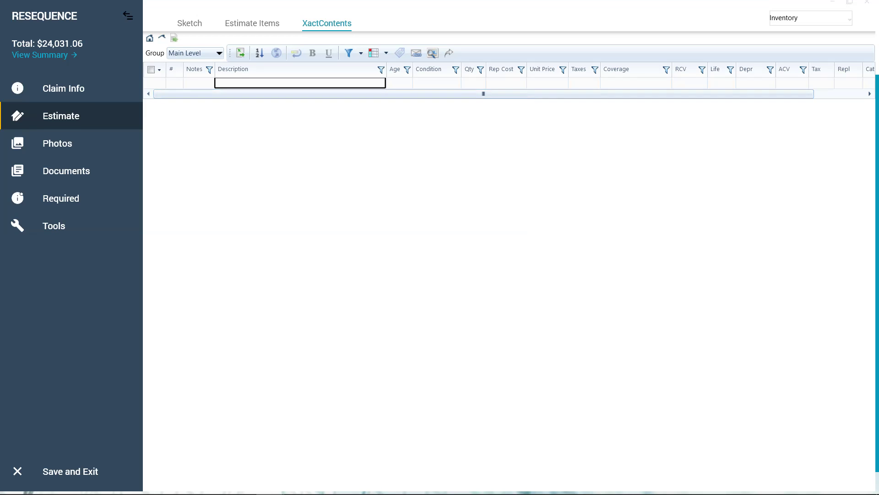
{"action": "left_click", "coordinate": [252, 23]}
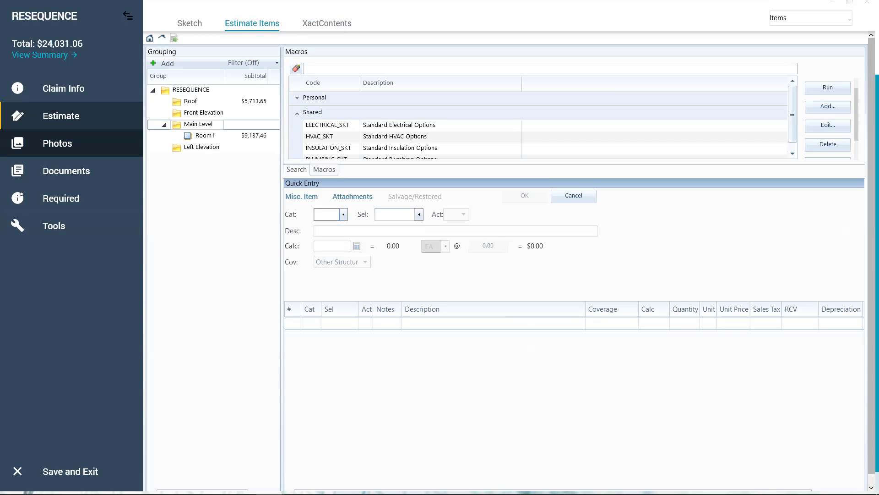
{"action": "left_click", "coordinate": [57, 143]}
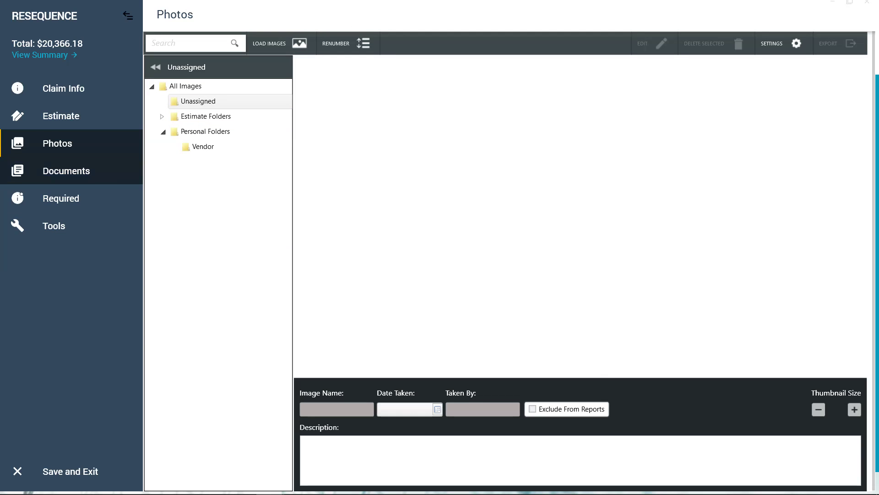
{"action": "key", "text": "ctrl"}
- Open the project's Reports and agree to resequence the line numbers
{"action": "left_click", "coordinate": [66, 170]}
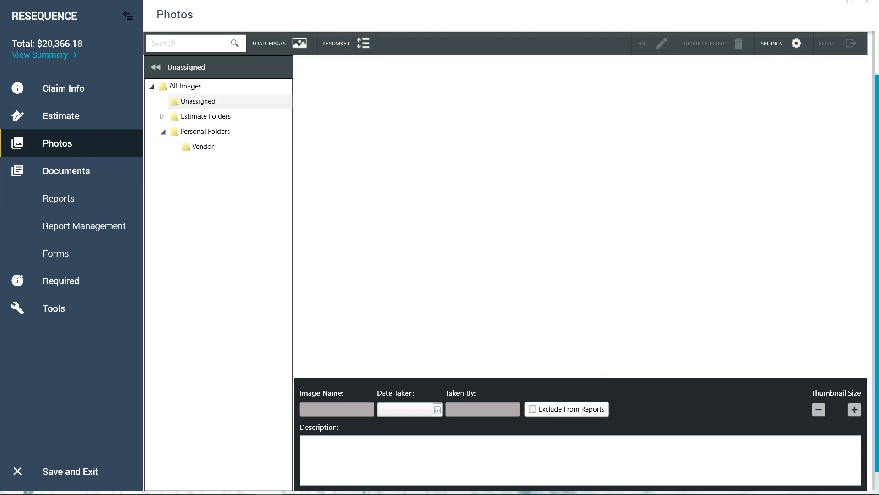
{"action": "left_click", "coordinate": [66, 170]}
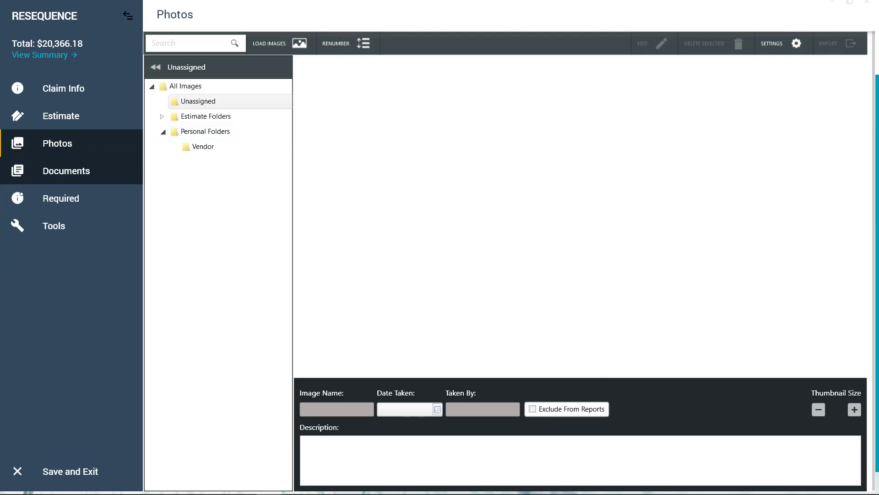
{"action": "left_click", "coordinate": [66, 170]}
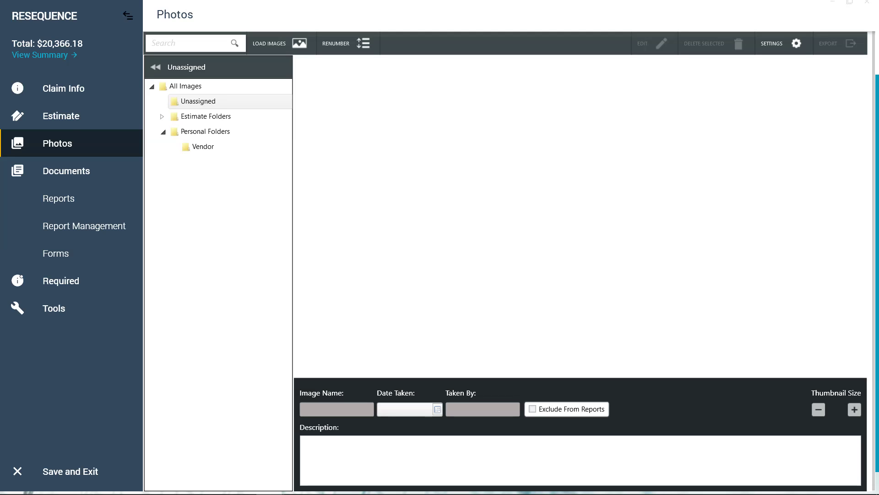
{"action": "left_click", "coordinate": [66, 170]}
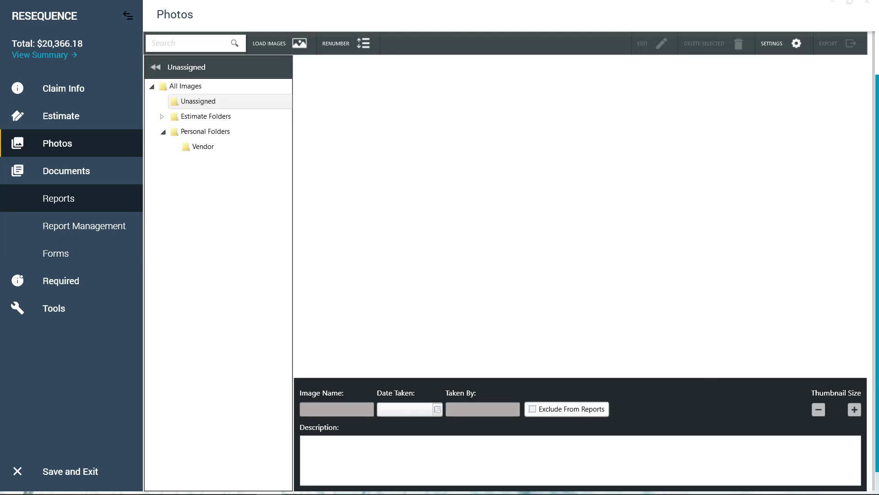
{"action": "left_click", "coordinate": [58, 198]}
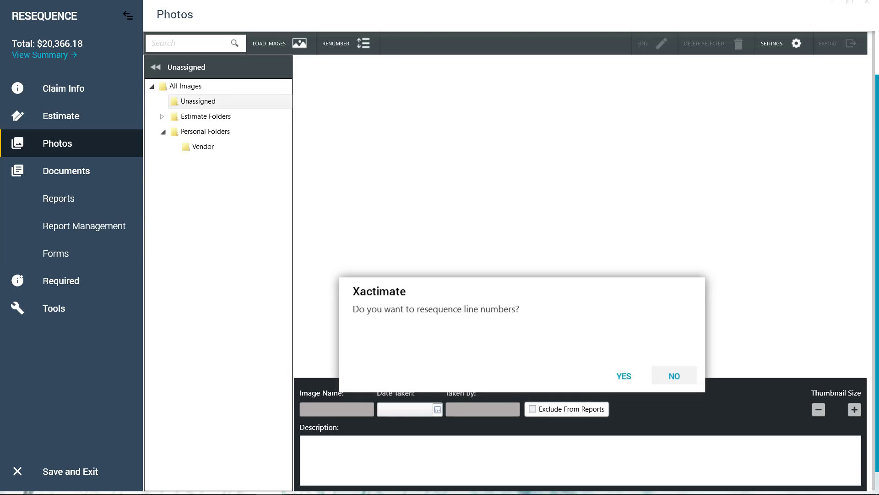
{"action": "left_click", "coordinate": [624, 376]}
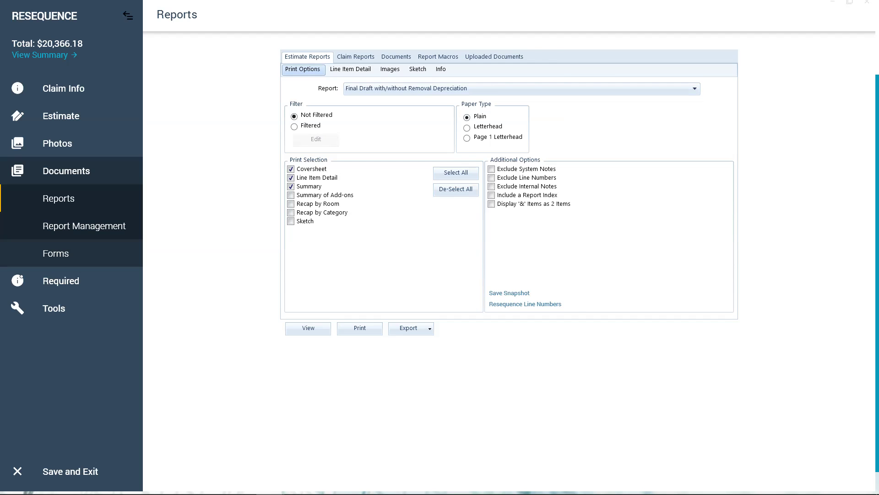
- Look through the Report Management, Forms and Reports pages of the project's documents
{"action": "left_click", "coordinate": [83, 226]}
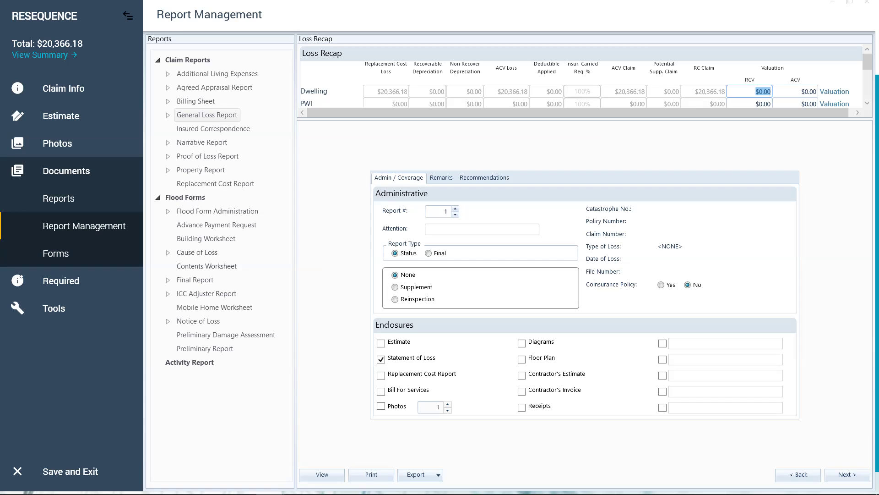
{"action": "left_click", "coordinate": [55, 254]}
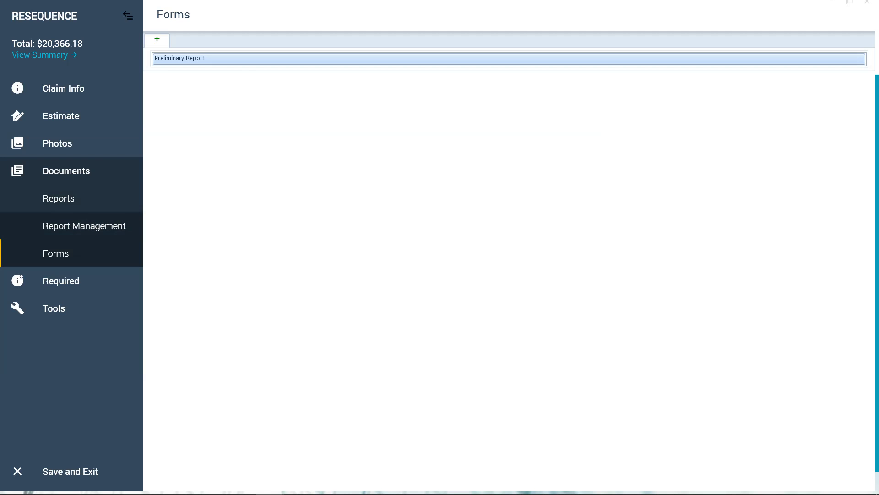
{"action": "left_click", "coordinate": [58, 198]}
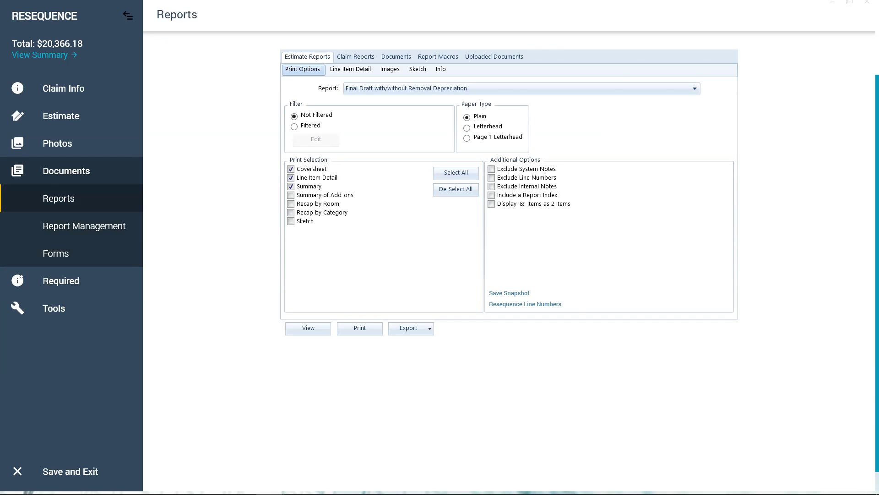
{"action": "left_click", "coordinate": [83, 226]}
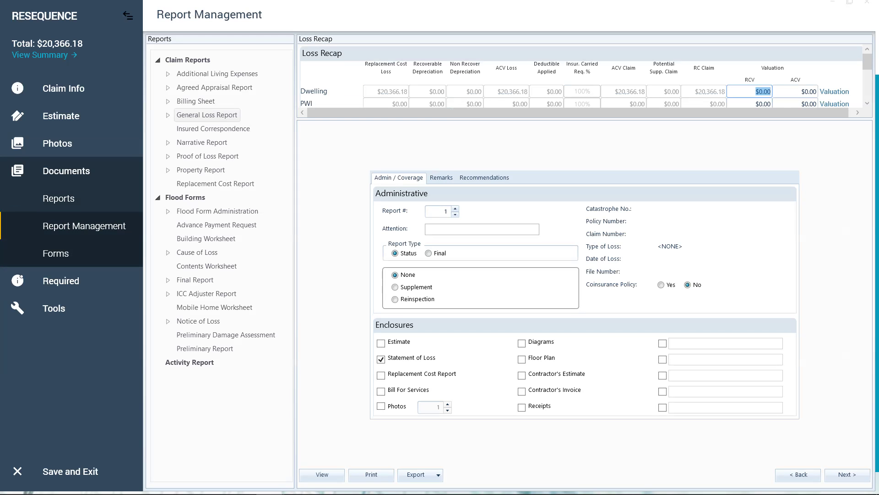
- Run the Mark Complete check on the estimate, view the empty Date Received requirement, and close the required information
{"action": "left_click", "coordinate": [61, 280]}
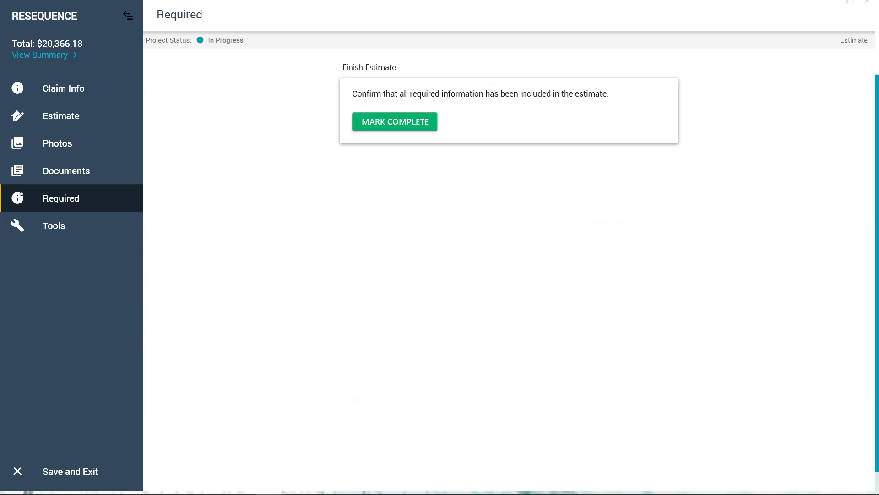
{"action": "left_click", "coordinate": [64, 197]}
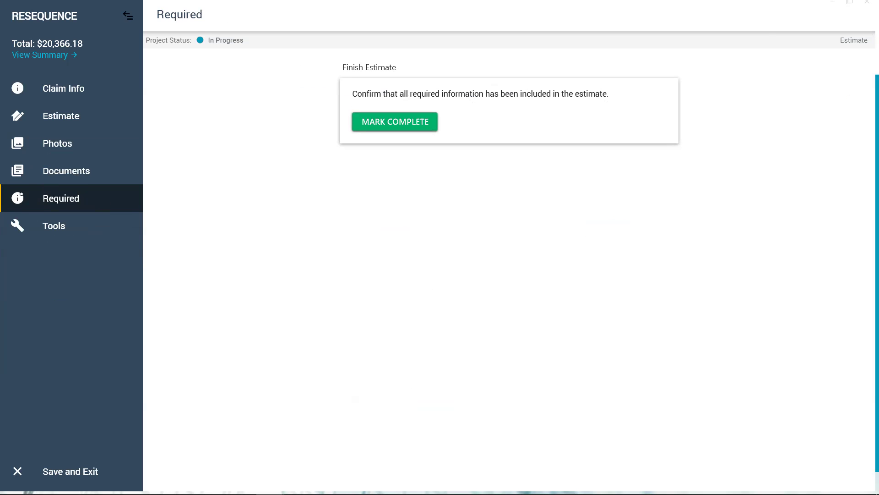
{"action": "left_click", "coordinate": [395, 122]}
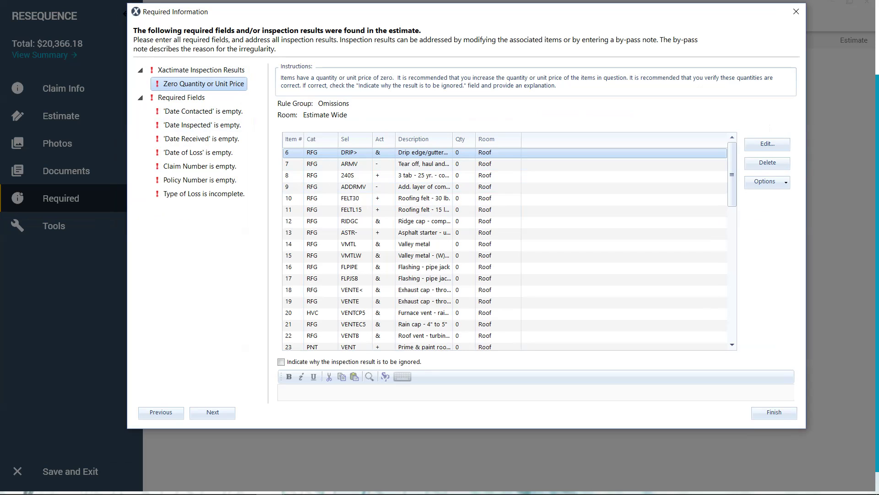
{"action": "left_click", "coordinate": [202, 139]}
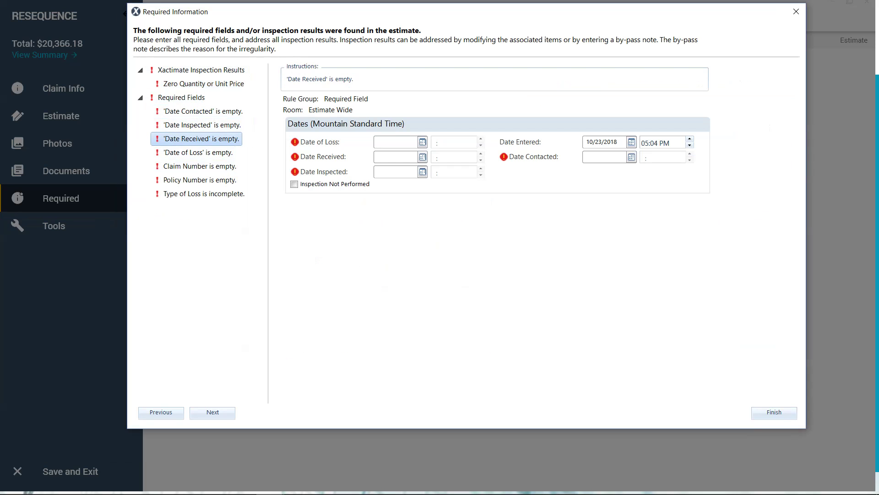
{"action": "left_click", "coordinate": [796, 11]}
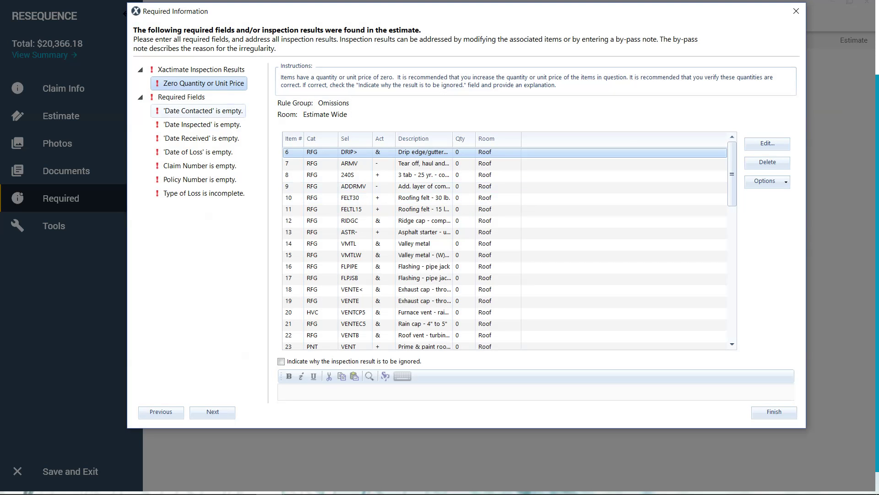
{"action": "left_click", "coordinate": [796, 11]}
{"action": "left_click", "coordinate": [54, 225]}
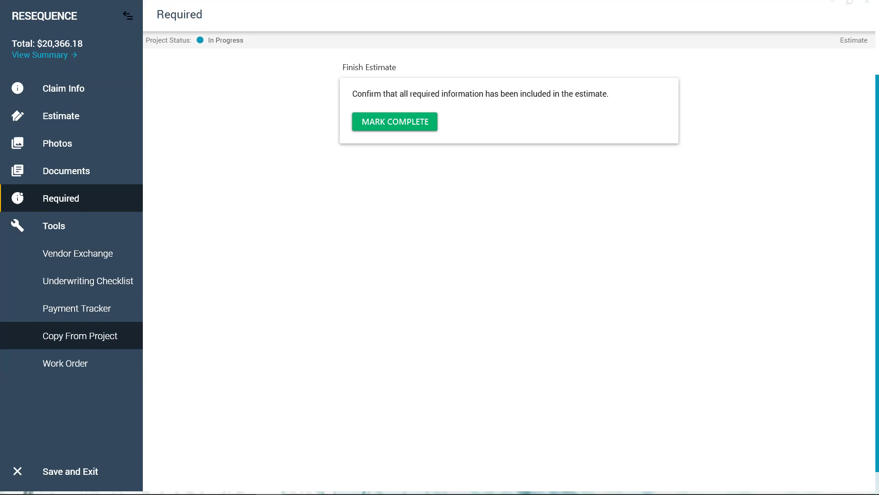
{"action": "left_click", "coordinate": [65, 363]}
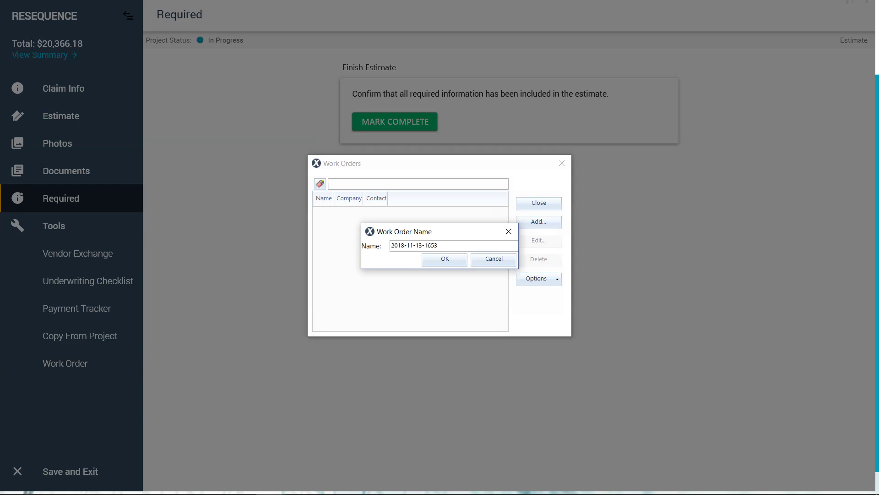
{"action": "key", "text": "Return"}
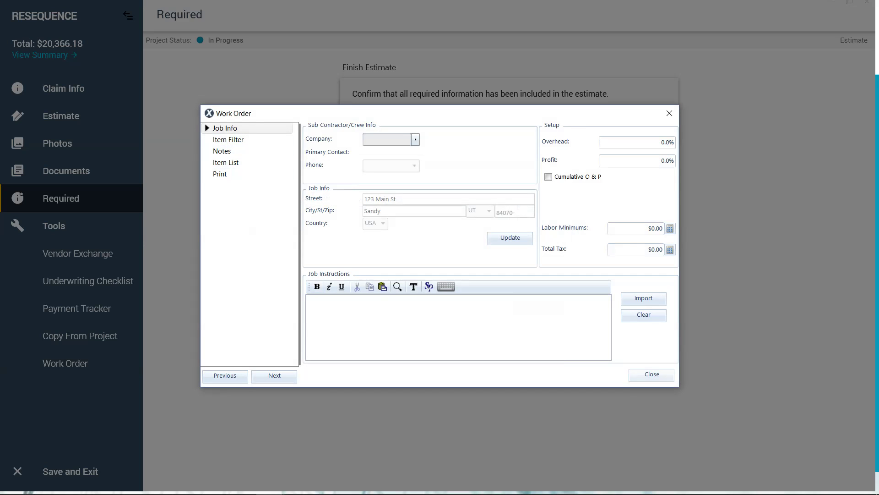
{"action": "key", "text": "Escape"}
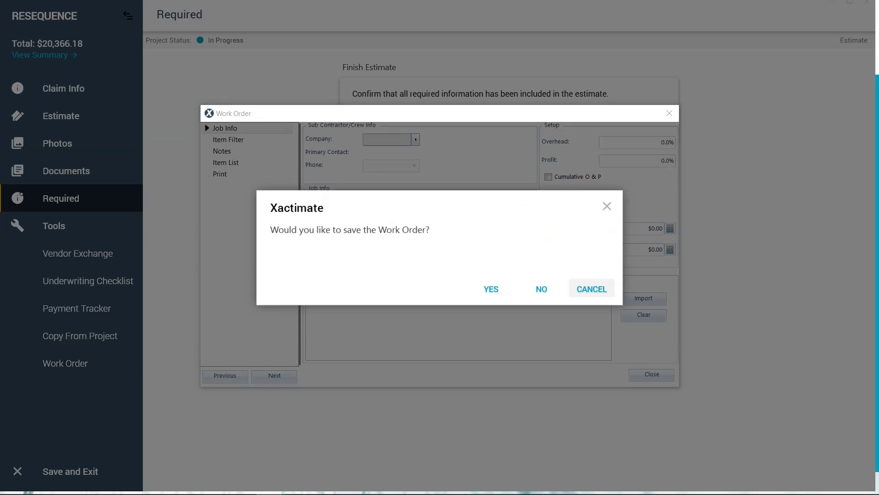
{"action": "left_click", "coordinate": [491, 289]}
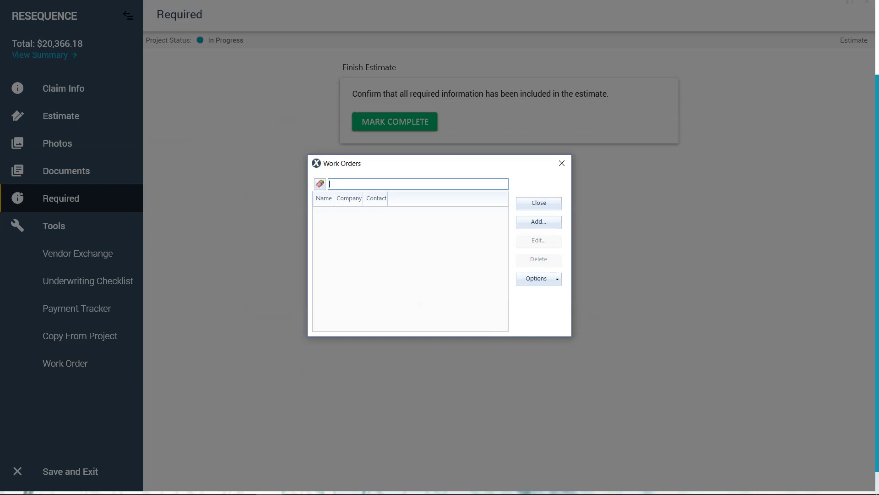
{"action": "left_click", "coordinate": [538, 203]}
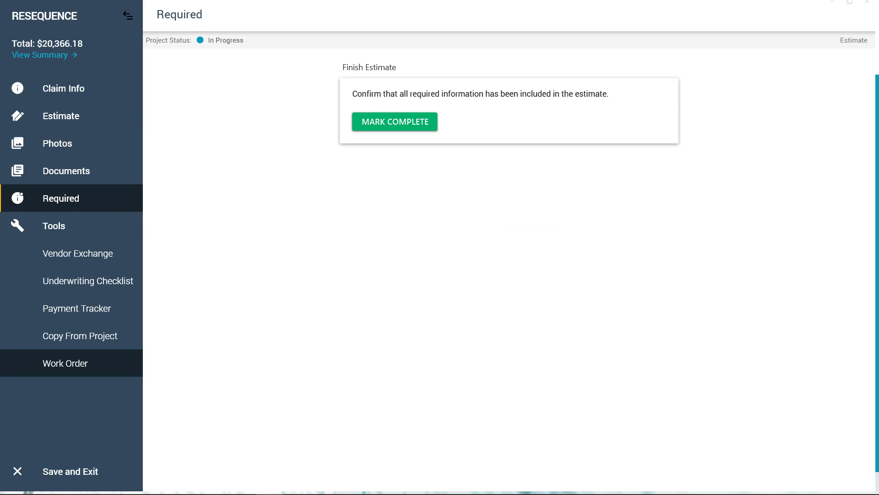
- Leave the required information page and view the project's insured details in Claim Info
{"action": "left_click", "coordinate": [78, 364]}
{"action": "left_click", "coordinate": [85, 361]}
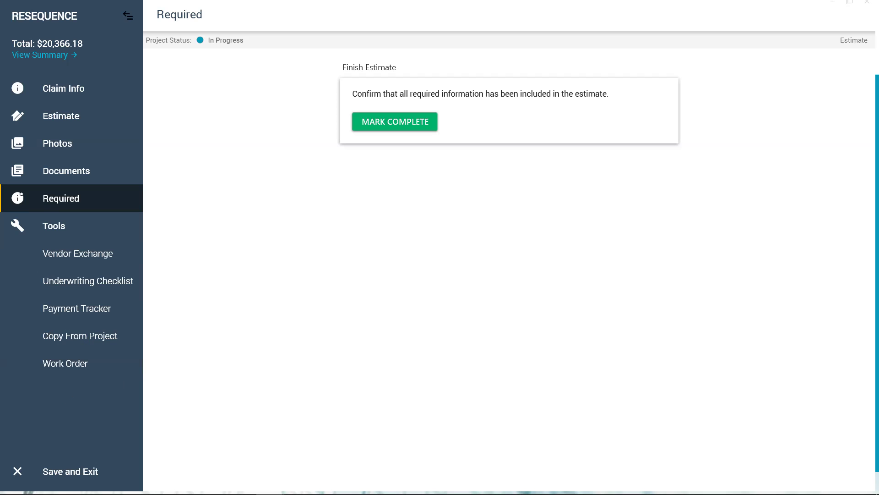
{"action": "left_click", "coordinate": [63, 88]}
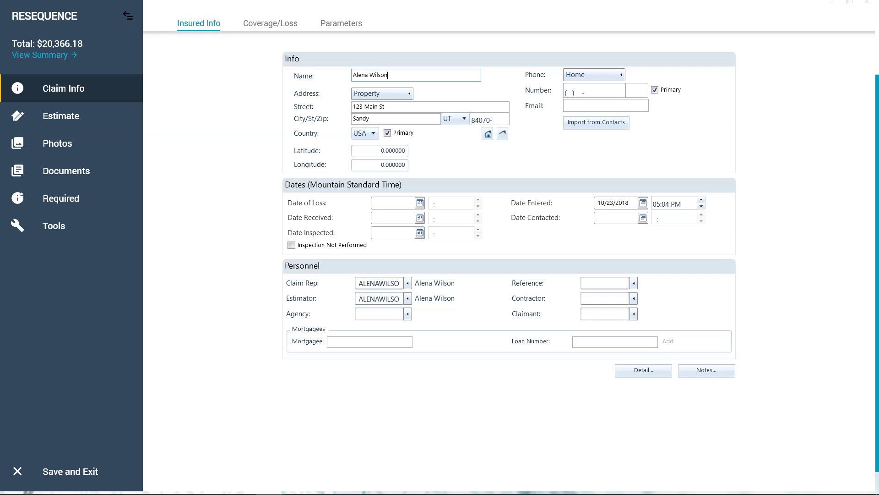
- View the estimate items of Room1 on the Main Level and select all of its line items
{"action": "left_click", "coordinate": [61, 115]}
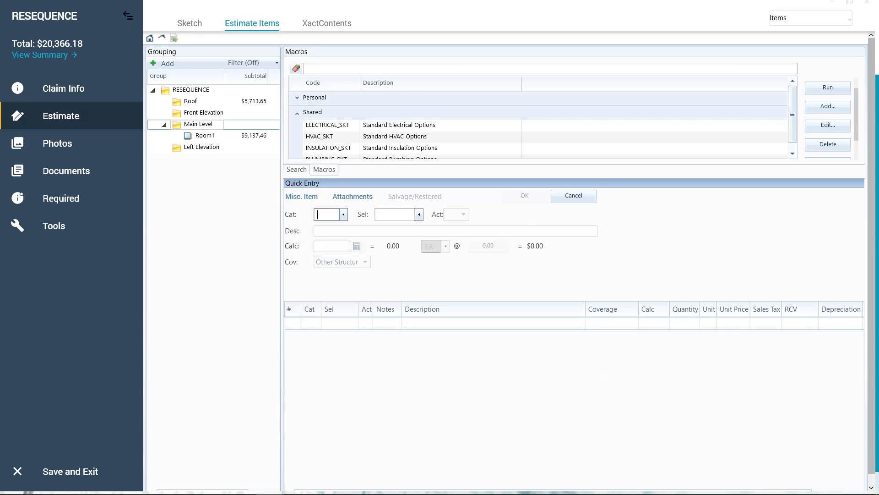
{"action": "left_click", "coordinate": [204, 135]}
{"action": "left_click", "coordinate": [481, 338]}
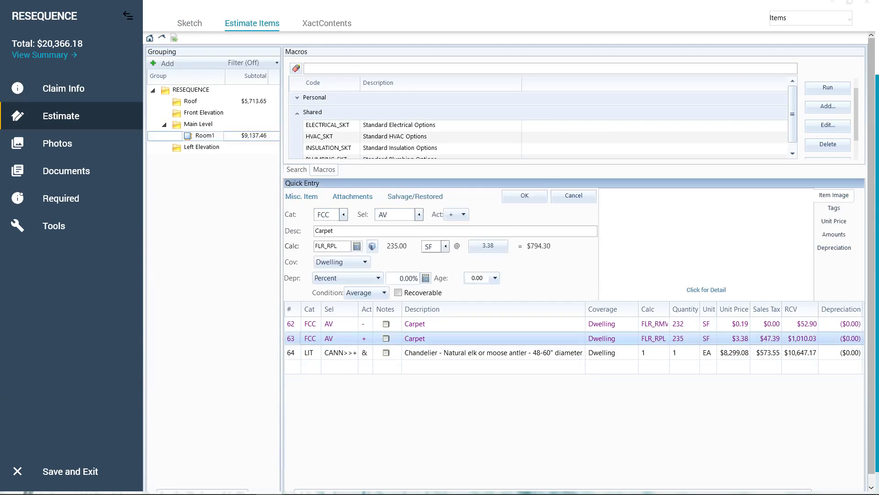
{"action": "key", "text": "ctrl+a"}
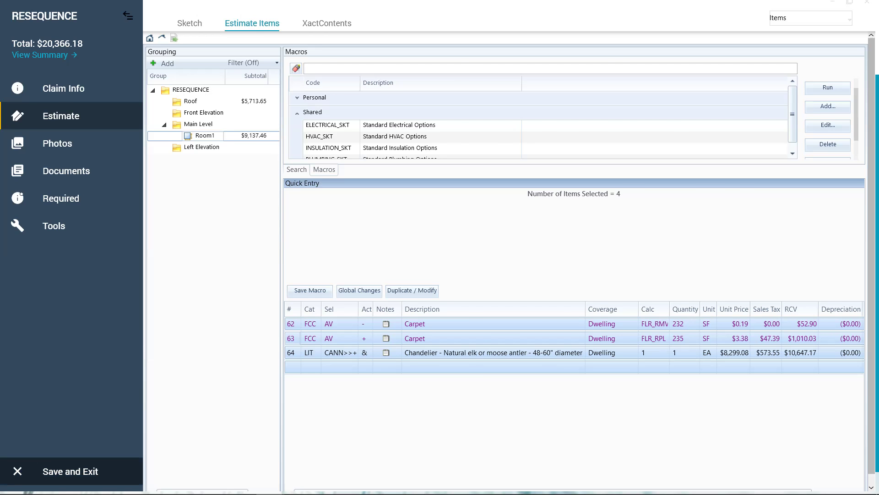
- Save and exit the project, and reopen the $20,366.18 carrier estimate modified 11/13/2018 from the local projects
{"action": "left_click", "coordinate": [69, 471]}
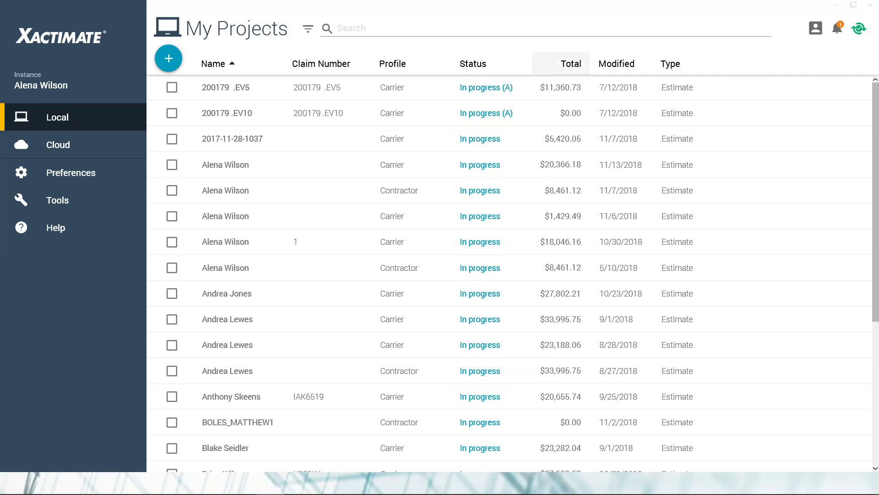
{"action": "left_click", "coordinate": [172, 165]}
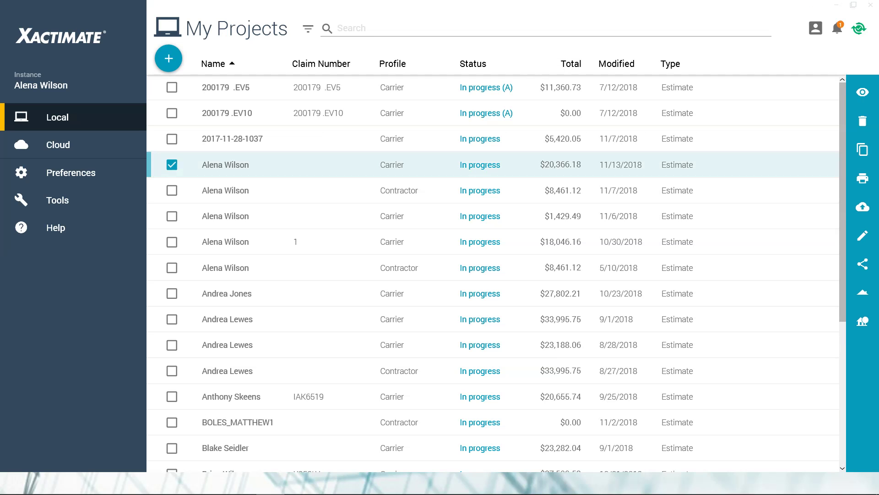
{"action": "key", "text": "Return"}
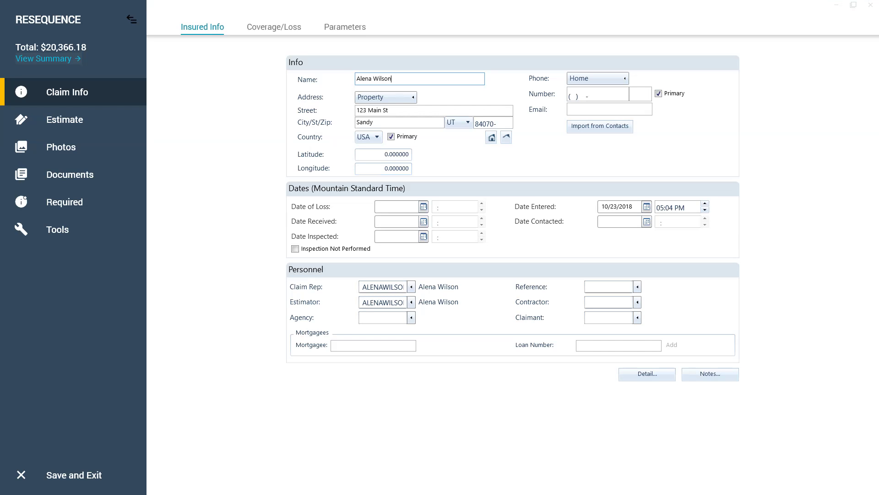
- Preview the project's Summary Totals Report twice, closing the preview each time
{"action": "key", "text": "shift+Tab"}
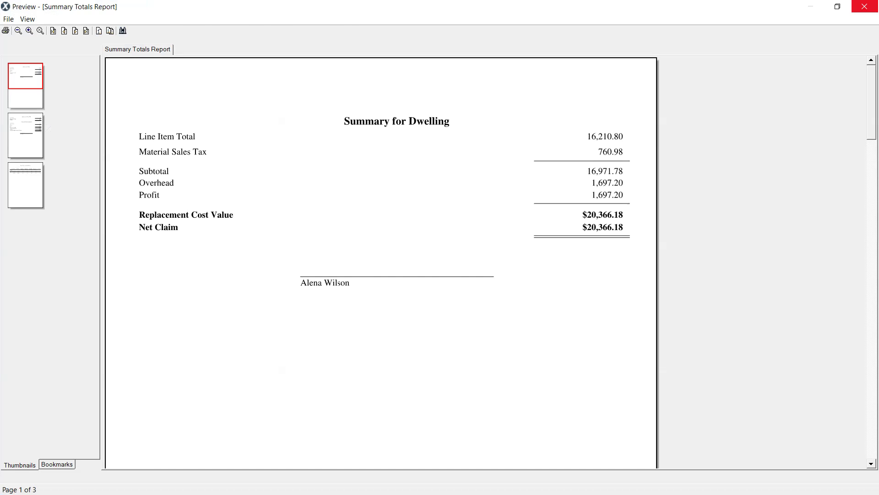
{"action": "left_click", "coordinate": [865, 6]}
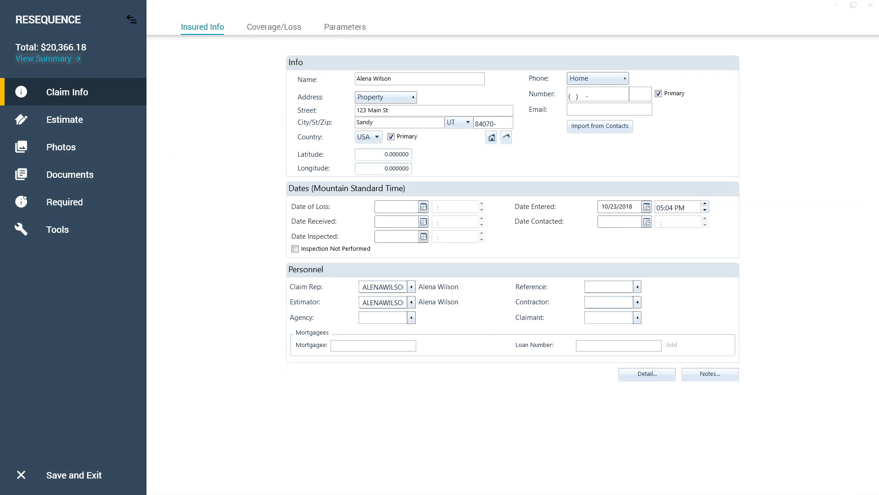
{"action": "left_click", "coordinate": [44, 58]}
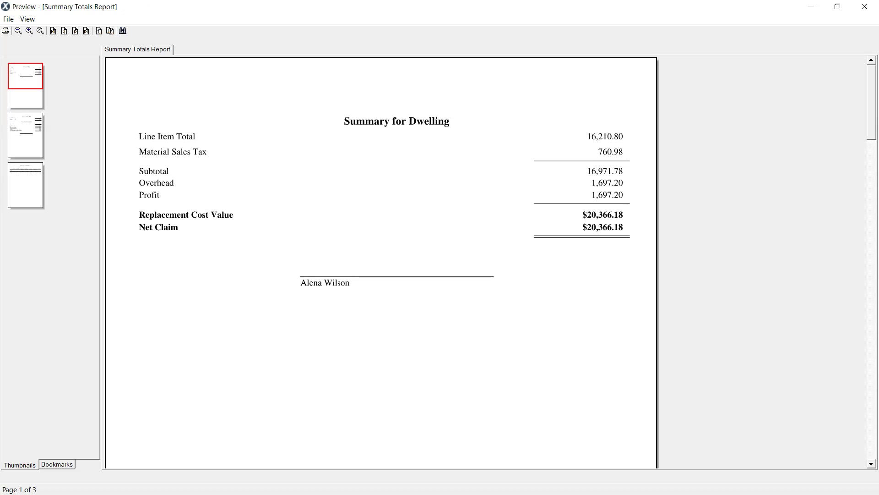
{"action": "left_click", "coordinate": [864, 7]}
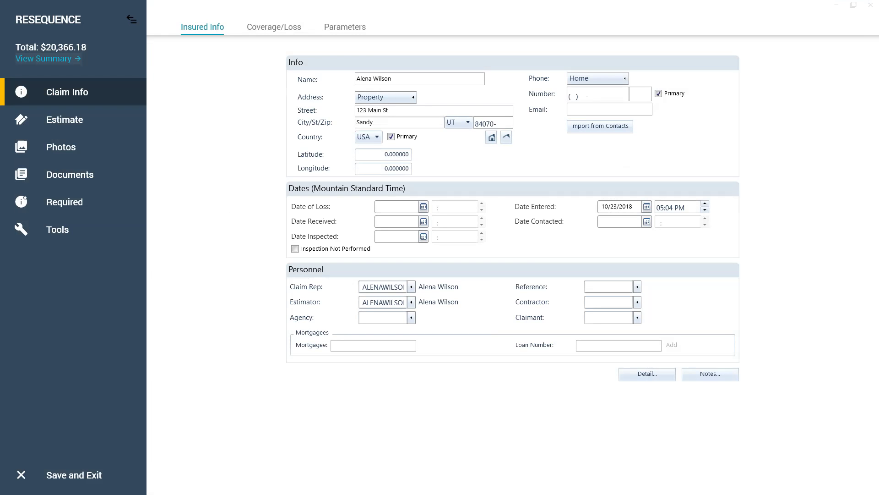